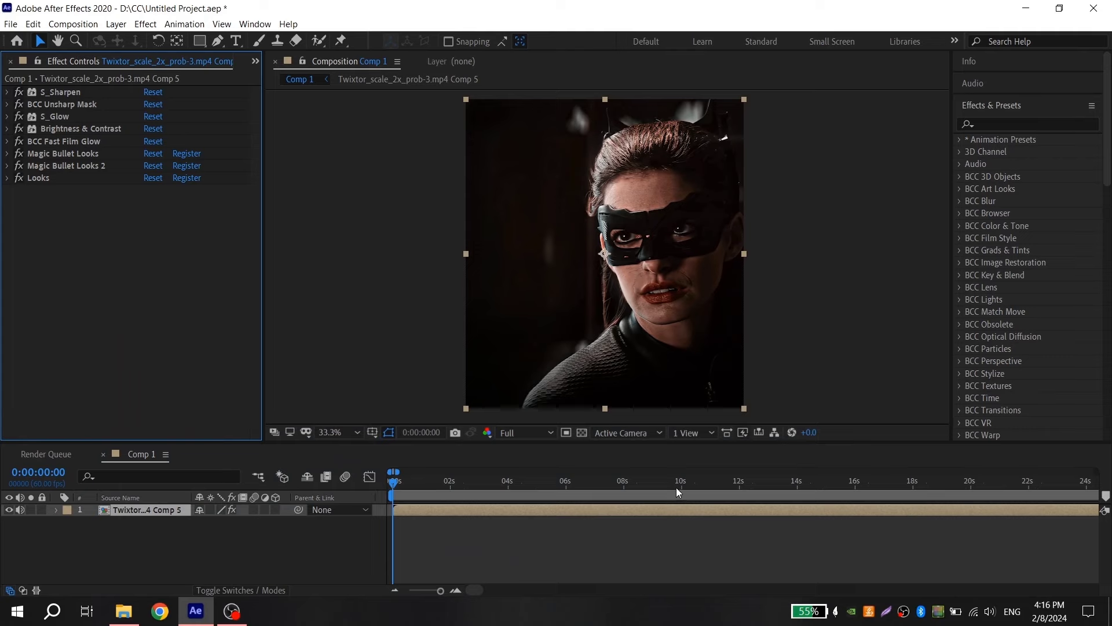
- Scrub the graded clip at about 6, 9, 18 and 19 seconds, including the subway and cage shots
{"action": "left_click", "coordinate": [587, 482]}
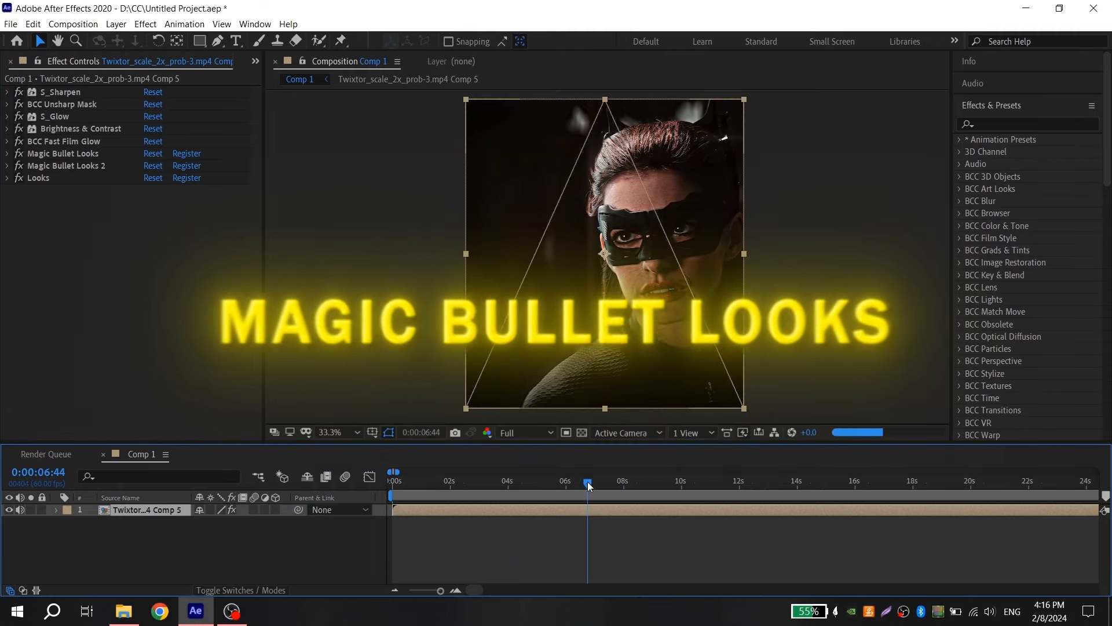
{"action": "left_click_drag", "start_coordinate": [587, 485], "coordinate": [655, 484]}
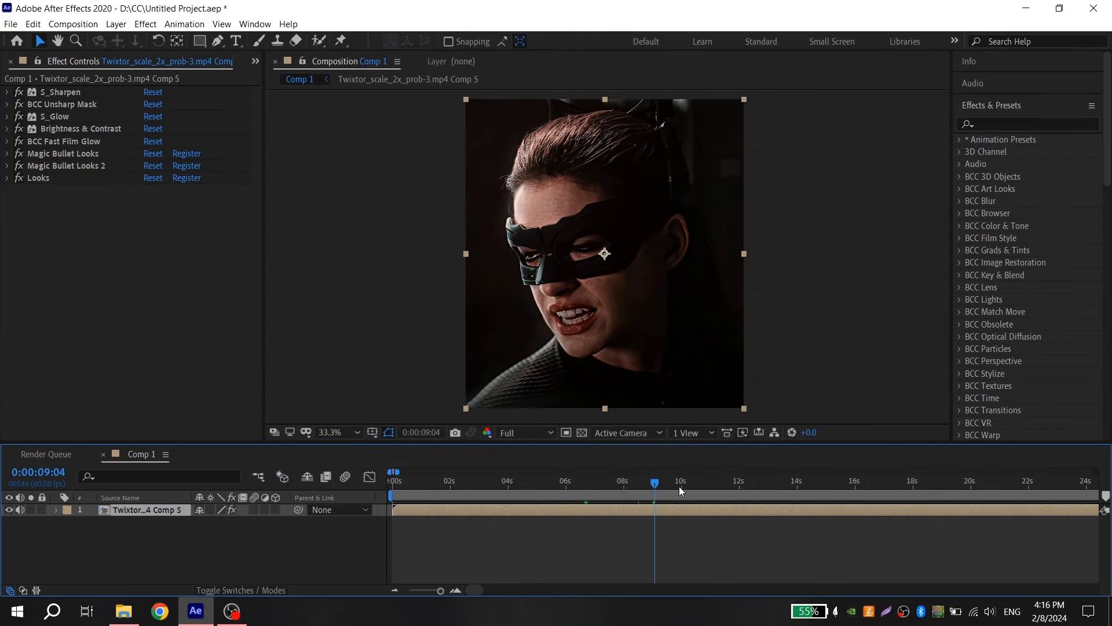
{"action": "left_click", "coordinate": [893, 483]}
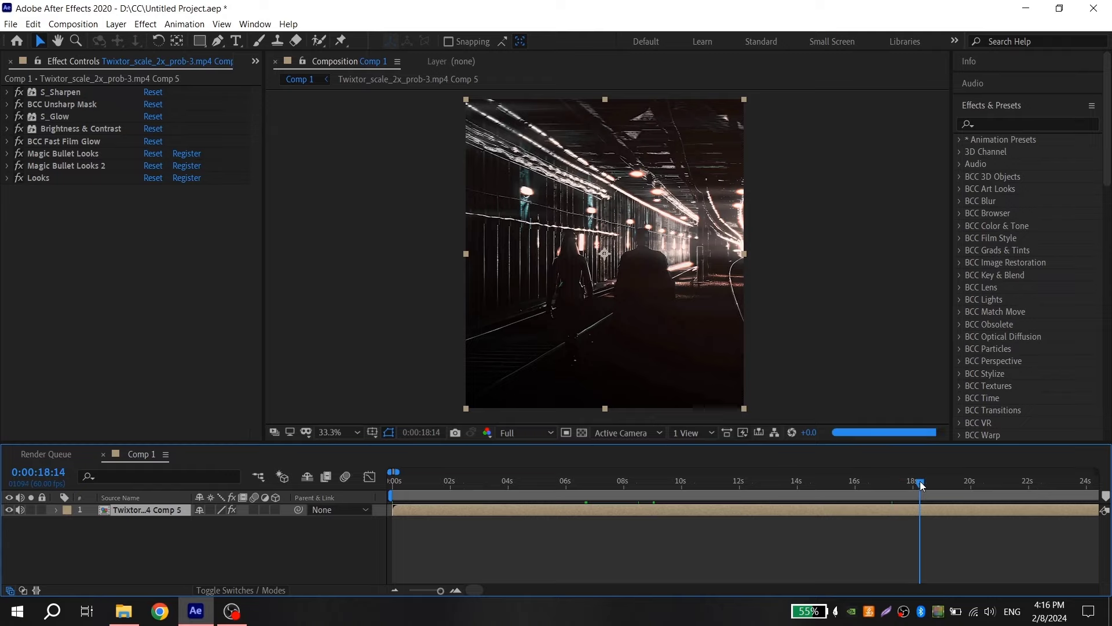
{"action": "left_click_drag", "start_coordinate": [922, 485], "coordinate": [963, 484]}
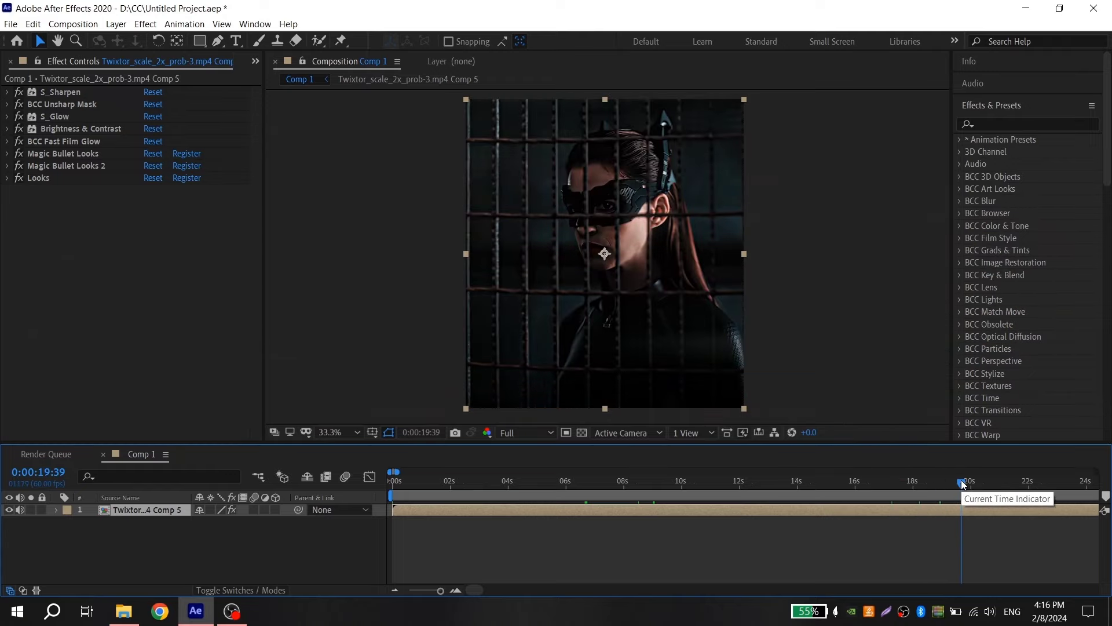
{"action": "left_click", "coordinate": [992, 481]}
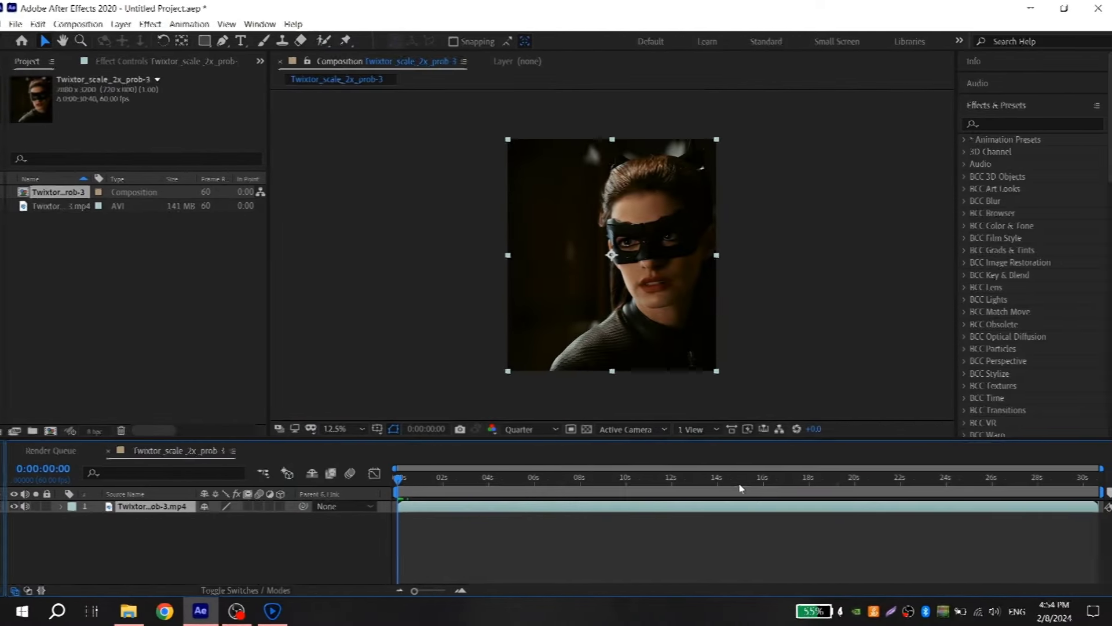
- Add the Twixtor_scale_2x_prob-3 composition to the render queue
{"action": "left_click", "coordinate": [14, 26]}
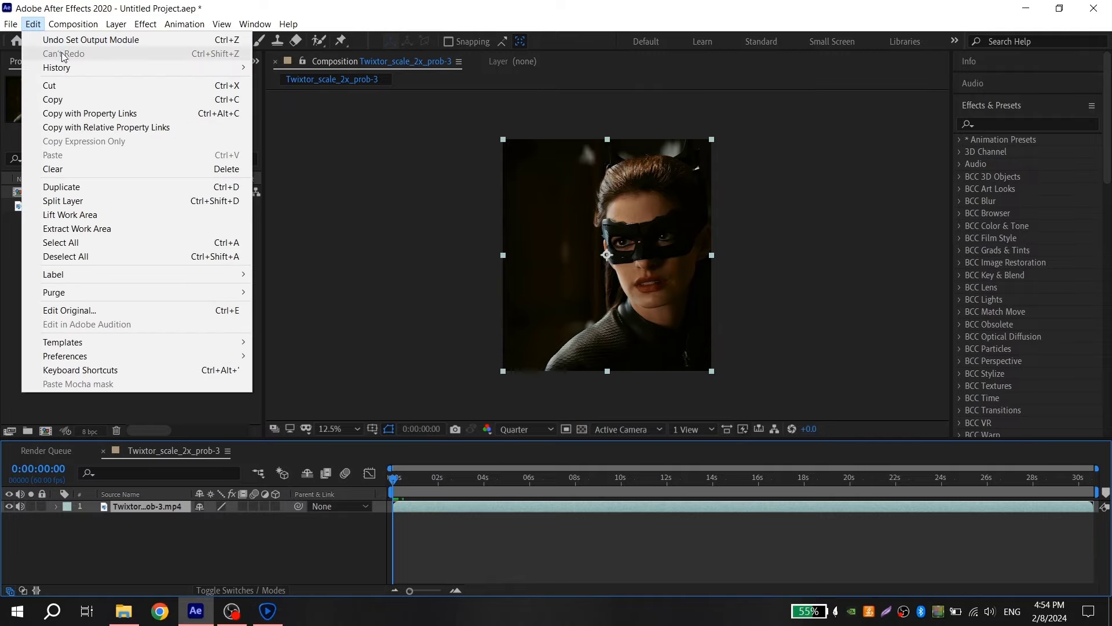
{"action": "mouse_move", "coordinate": [116, 215]}
{"action": "left_click", "coordinate": [255, 228]}
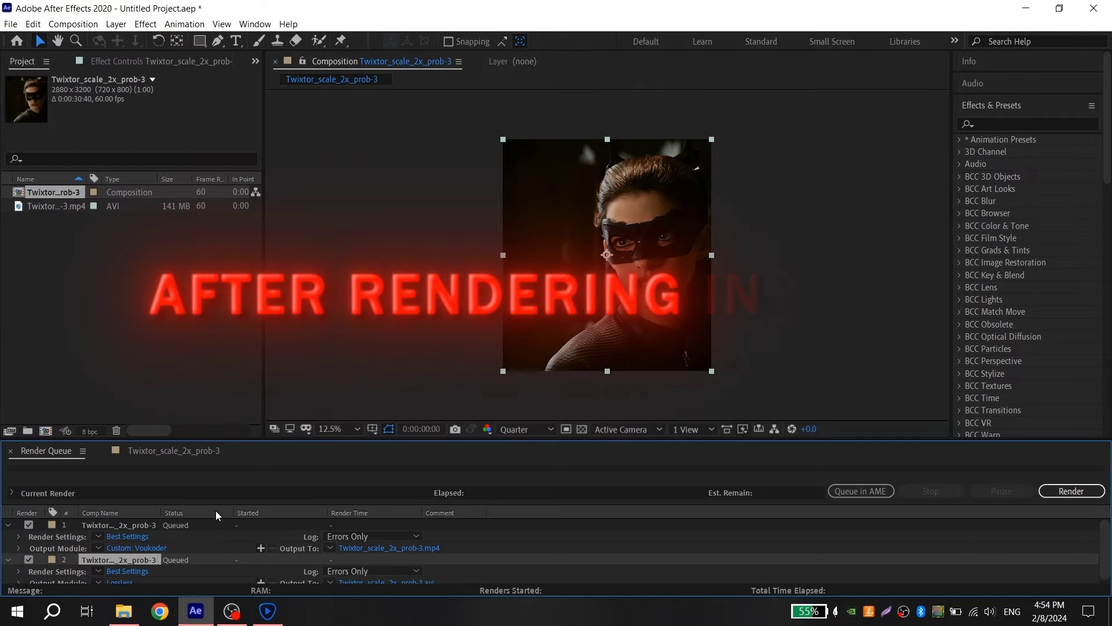
- Set the output module to Voukoder with the 4:2:0 Lossless 8bit preset
{"action": "left_click", "coordinate": [521, 125]}
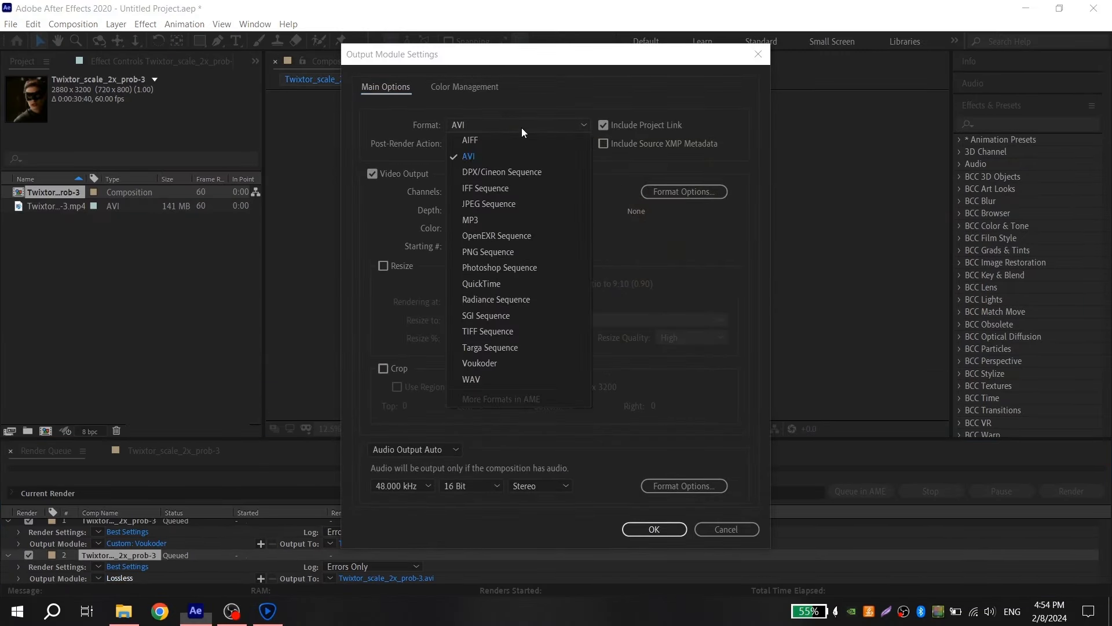
{"action": "left_click", "coordinate": [498, 364]}
{"action": "left_click", "coordinate": [680, 191]}
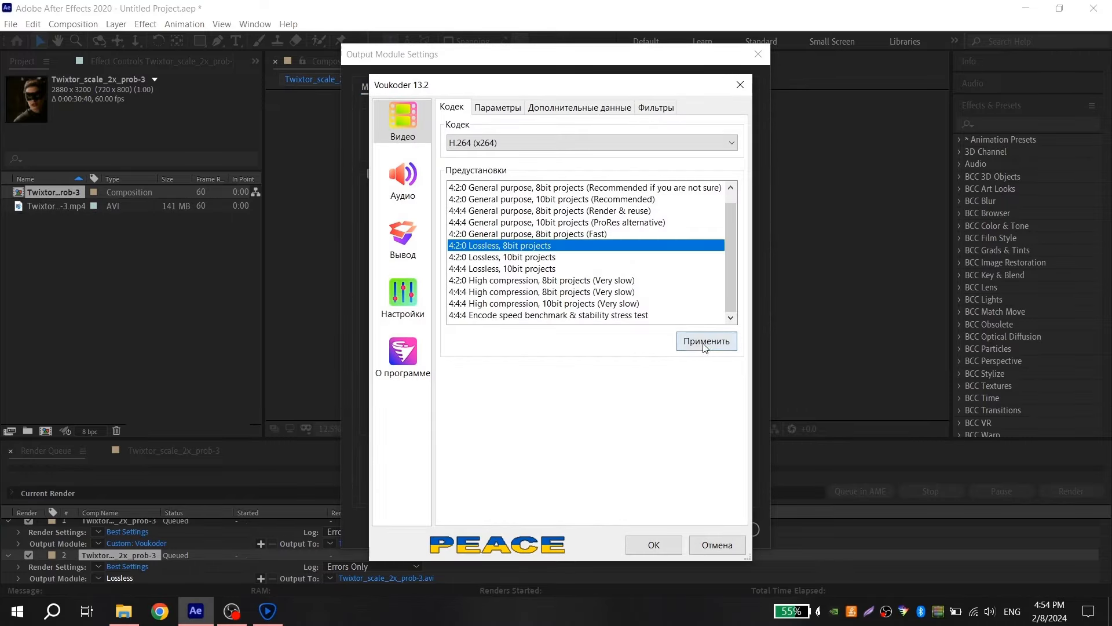
{"action": "left_click", "coordinate": [706, 340]}
{"action": "left_click", "coordinate": [653, 350]}
{"action": "left_click", "coordinate": [653, 545]}
{"action": "left_click", "coordinate": [655, 529]}
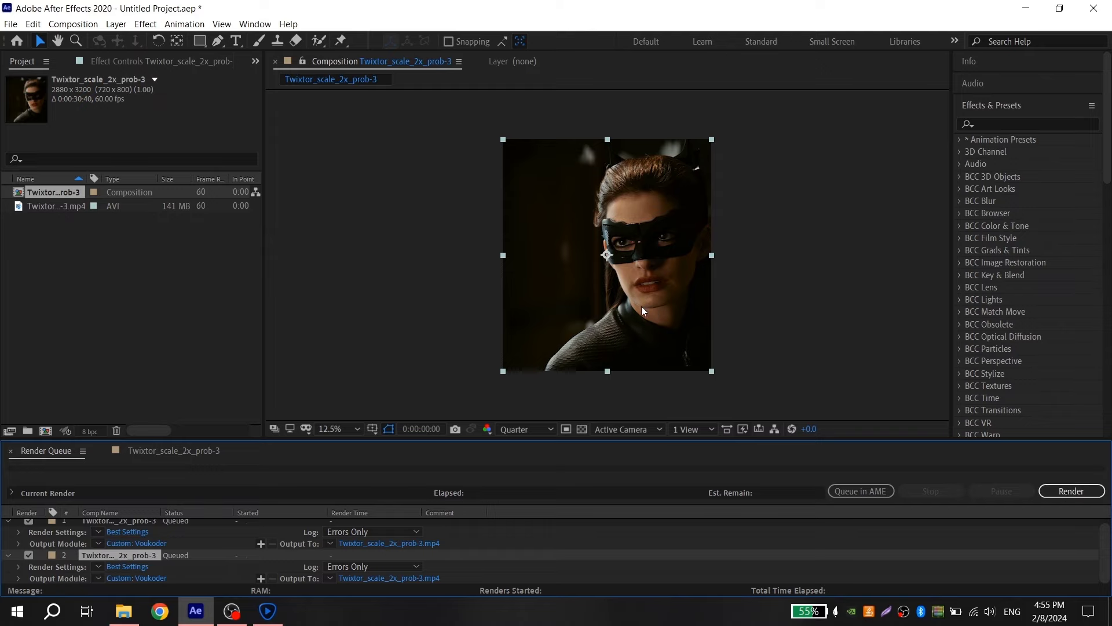
{"action": "left_click", "coordinate": [269, 619]}
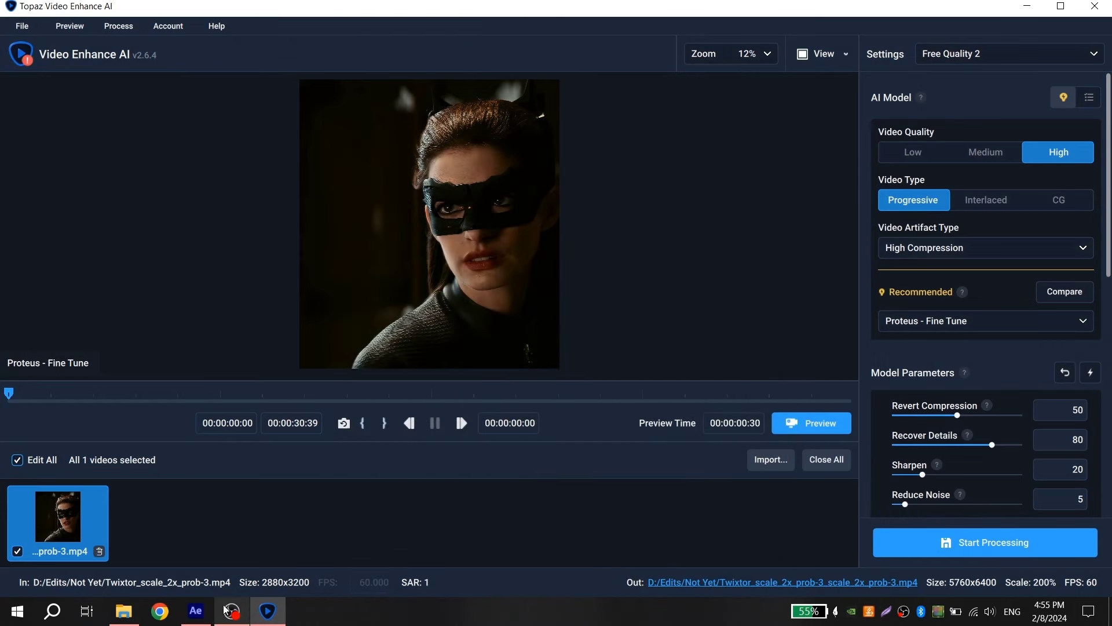
{"action": "left_click", "coordinate": [183, 611]}
- Drag Twixtor_scale_2x_prob-3.mp4 from File Explorer into the timeline as the new top layer
{"action": "left_click", "coordinate": [142, 452]}
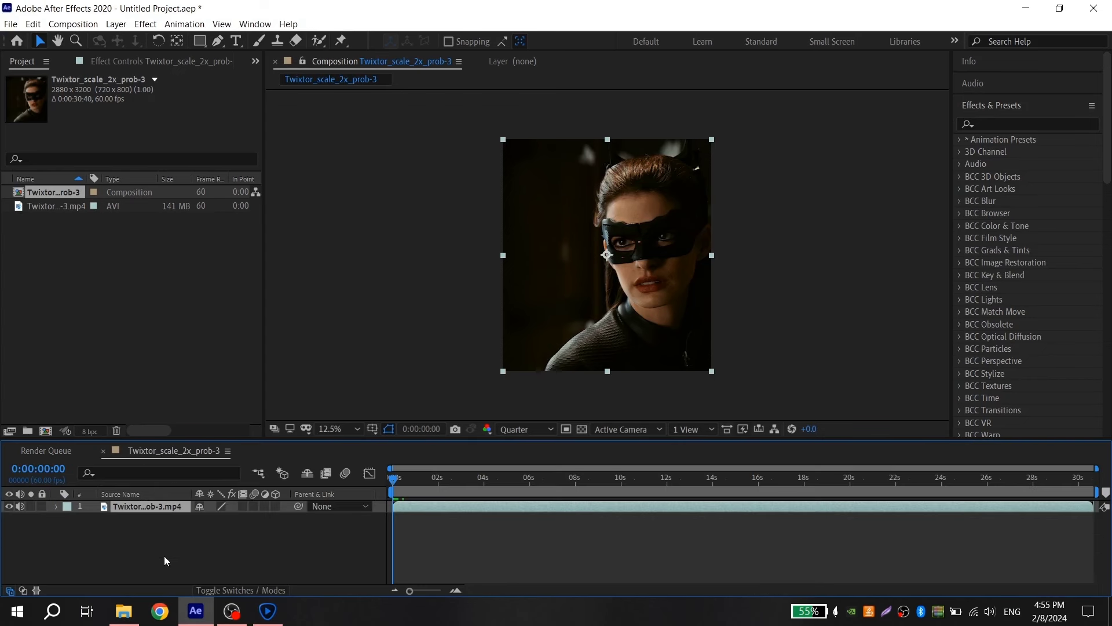
{"action": "left_click", "coordinate": [123, 611]}
{"action": "left_click", "coordinate": [184, 142]}
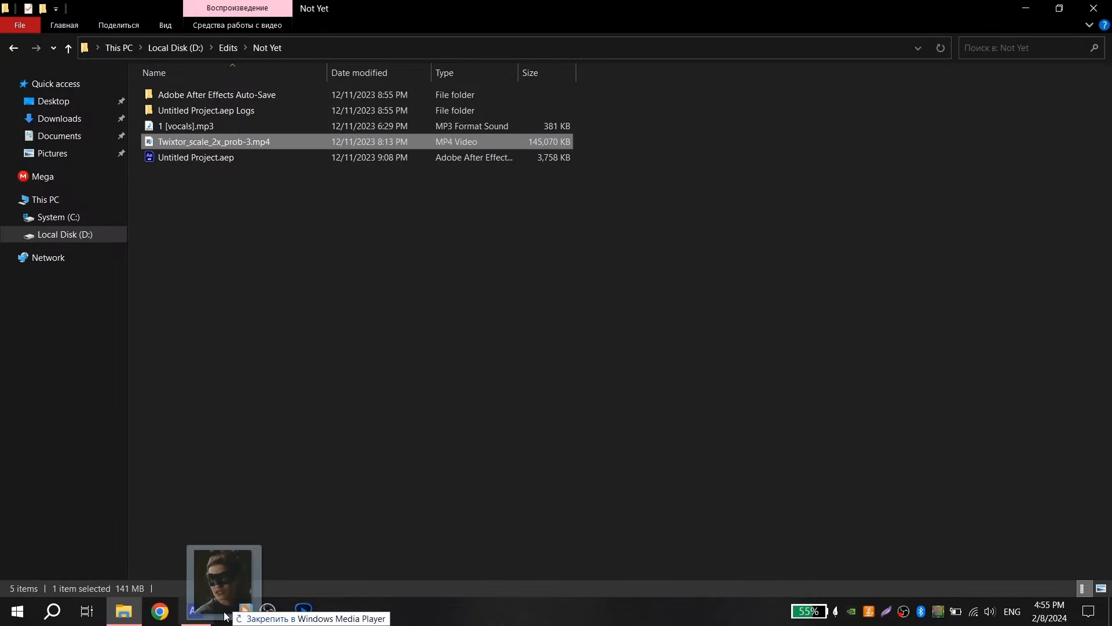
{"action": "left_click_drag", "start_coordinate": [198, 615], "coordinate": [430, 526]}
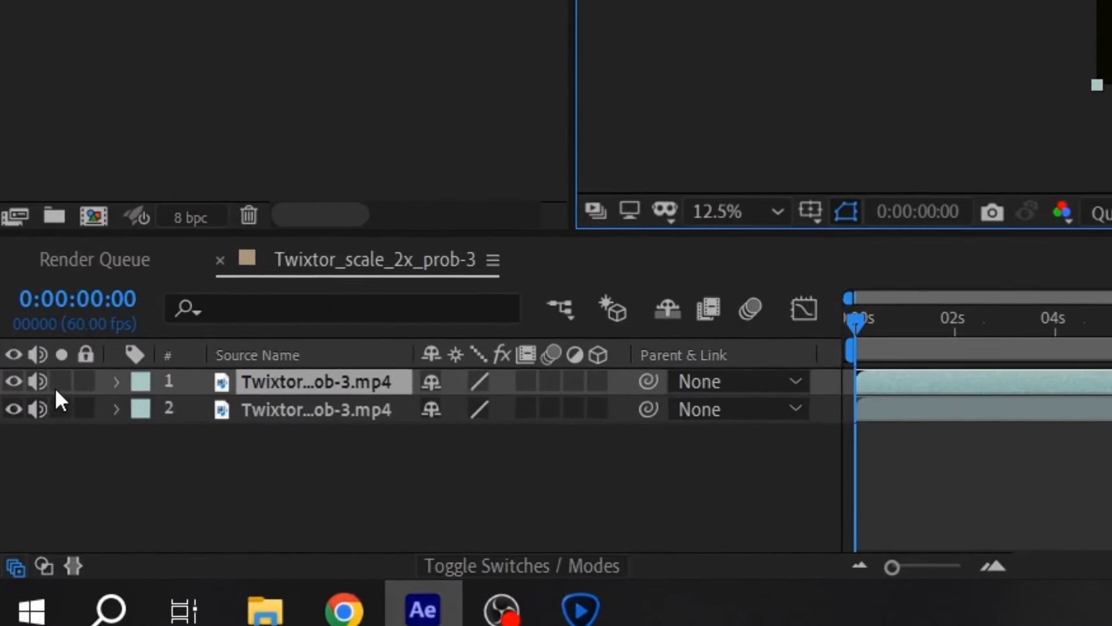
- Mute layer 1's audio and hide layer 2's video, then bring up the layer's context menu
{"action": "left_click", "coordinate": [39, 380]}
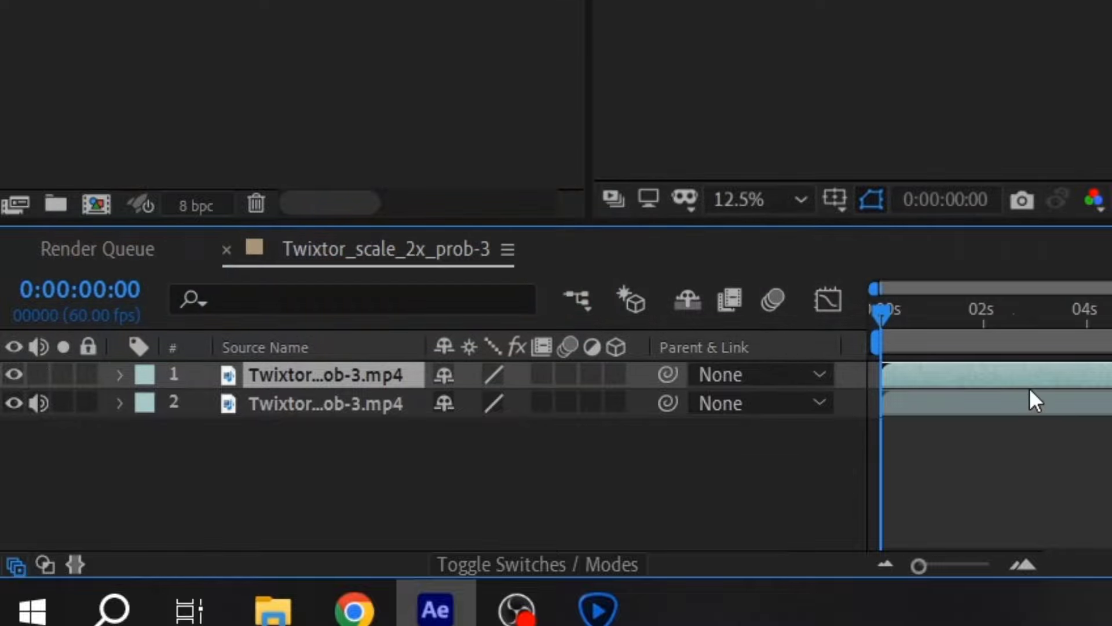
{"action": "left_click", "coordinate": [14, 403]}
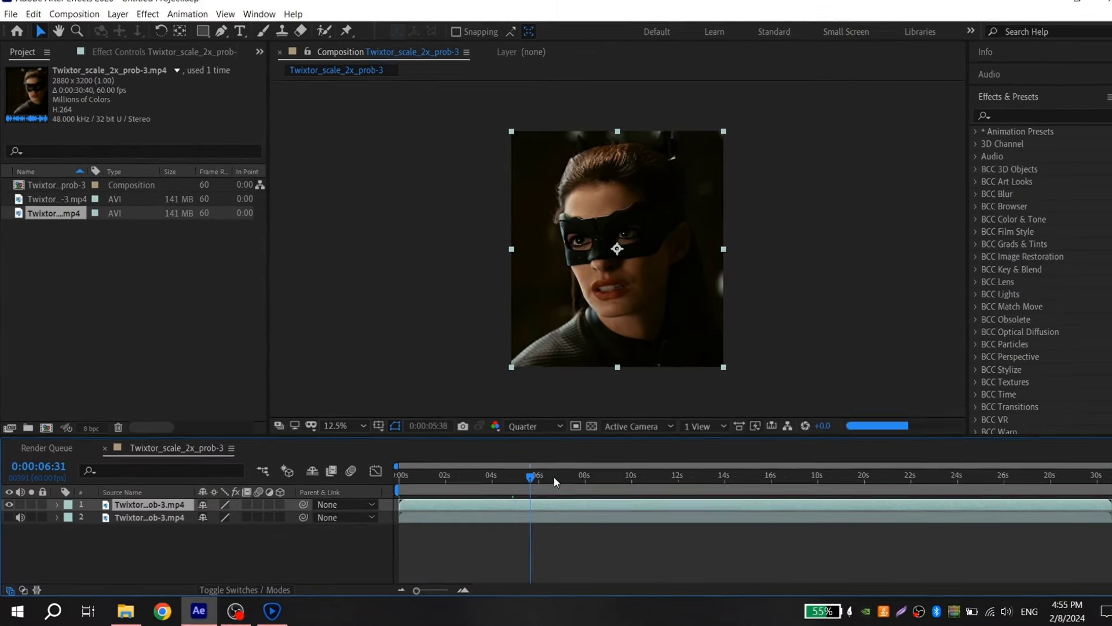
{"action": "right_click", "coordinate": [910, 440]}
- Pre-compose the clip layer and apply S_Sharpen to it
{"action": "left_click", "coordinate": [591, 445]}
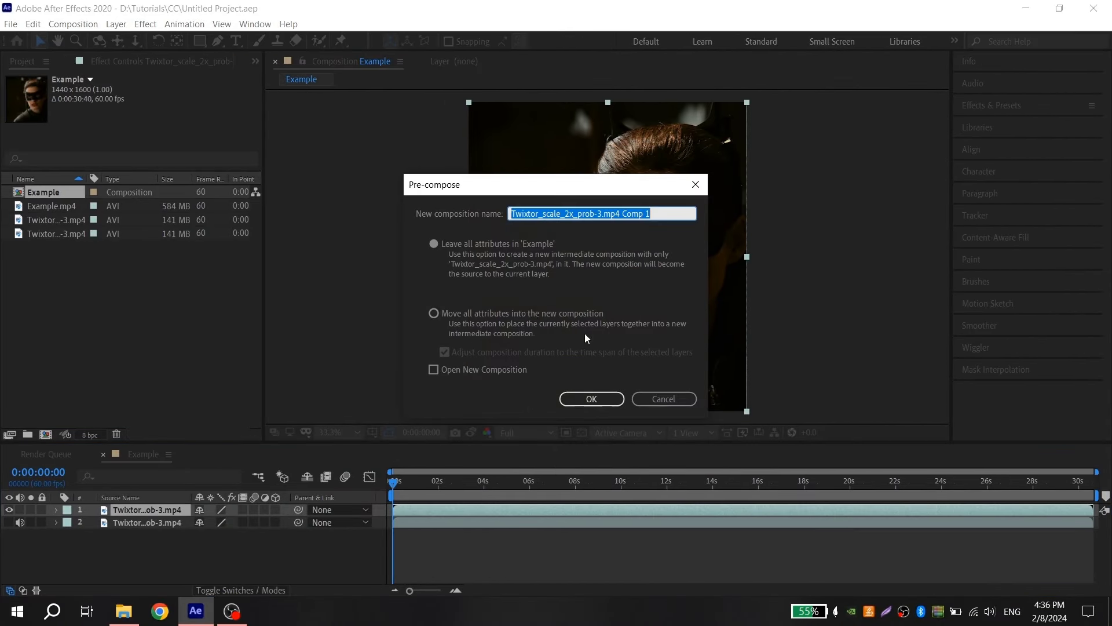
{"action": "left_click", "coordinate": [592, 399]}
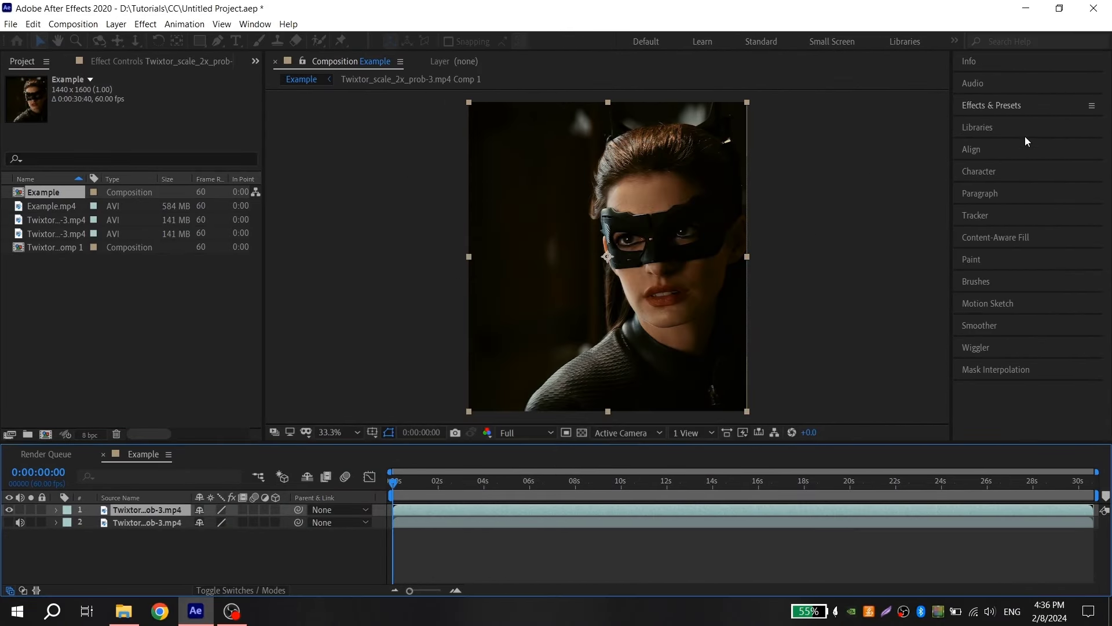
{"action": "left_click", "coordinate": [991, 105]}
{"action": "left_click", "coordinate": [996, 124]}
{"action": "type", "text": "S_sha"}
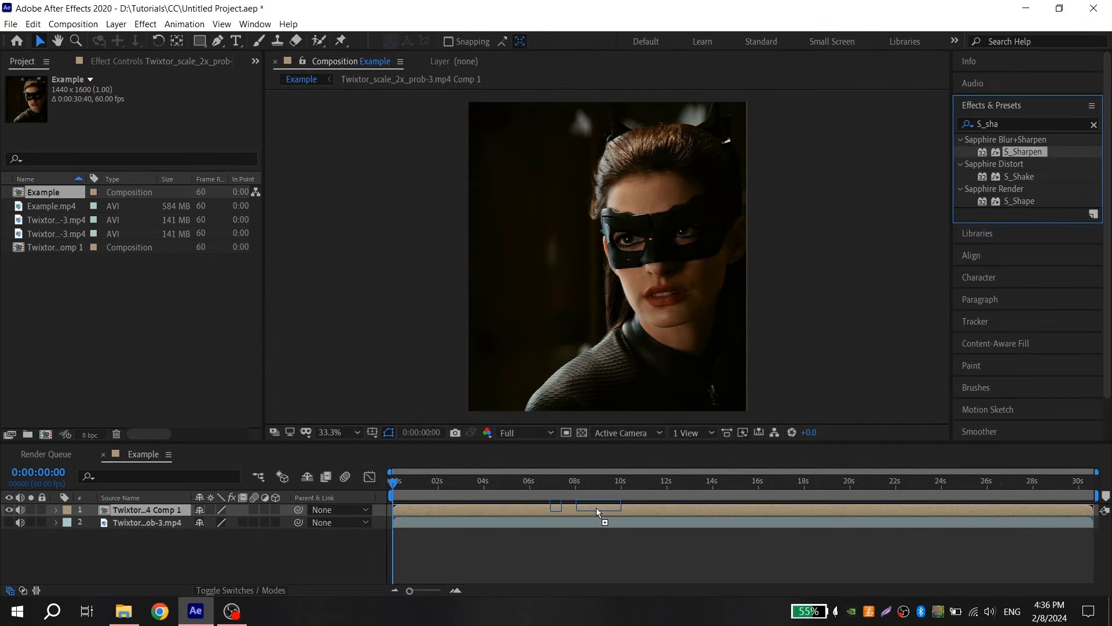
{"action": "left_click_drag", "start_coordinate": [598, 512], "coordinate": [596, 508]}
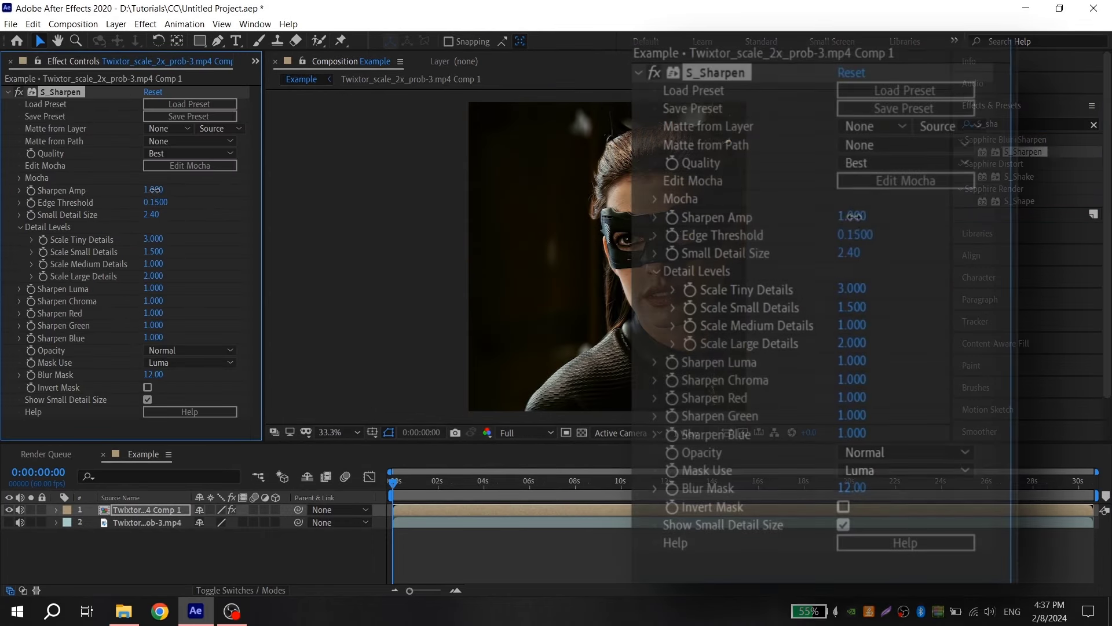
- Set S_Sharpen's Sharpen Amp to 0.600 and Small Detail Size to 4.00
{"action": "left_click", "coordinate": [153, 190]}
{"action": "type", "text": "0.600"}
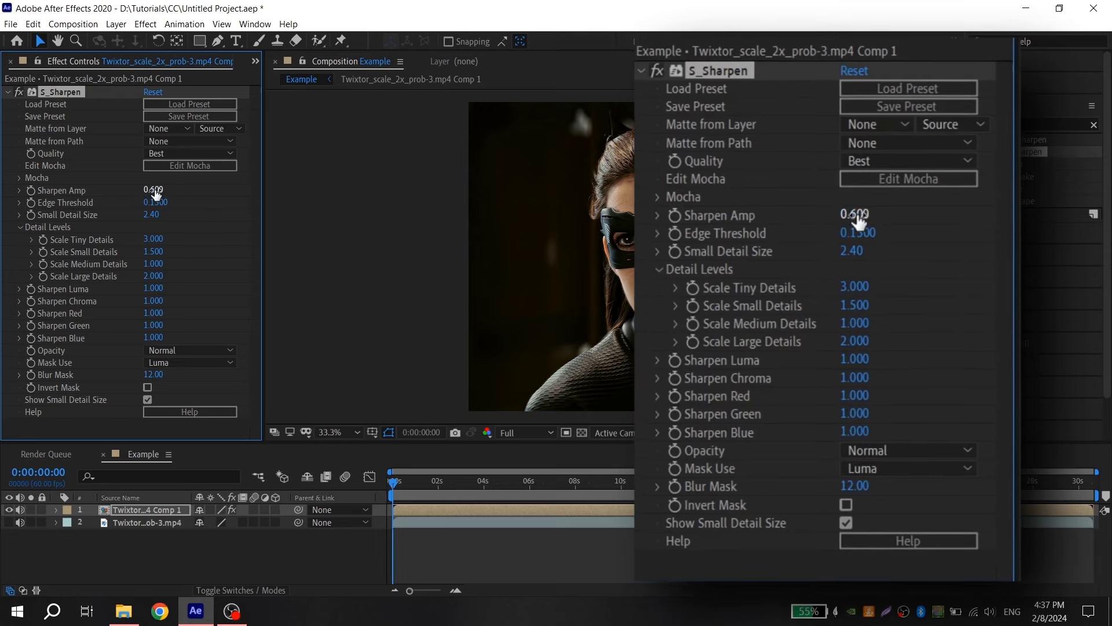
{"action": "left_click", "coordinate": [154, 202]}
{"action": "left_click", "coordinate": [151, 215]}
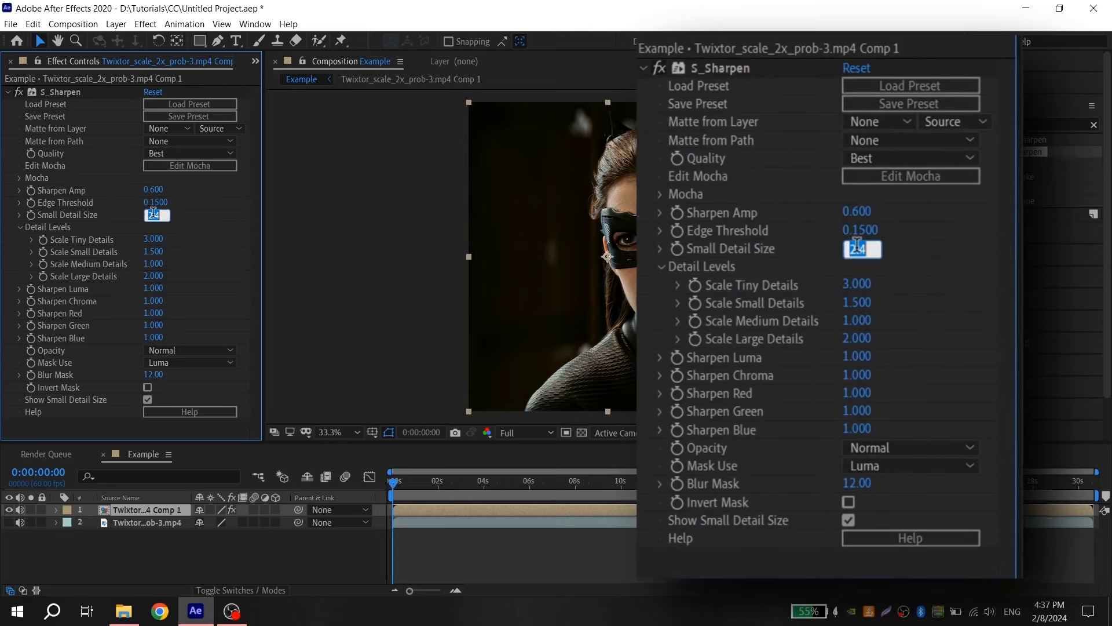
{"action": "type", "text": "4.00"}
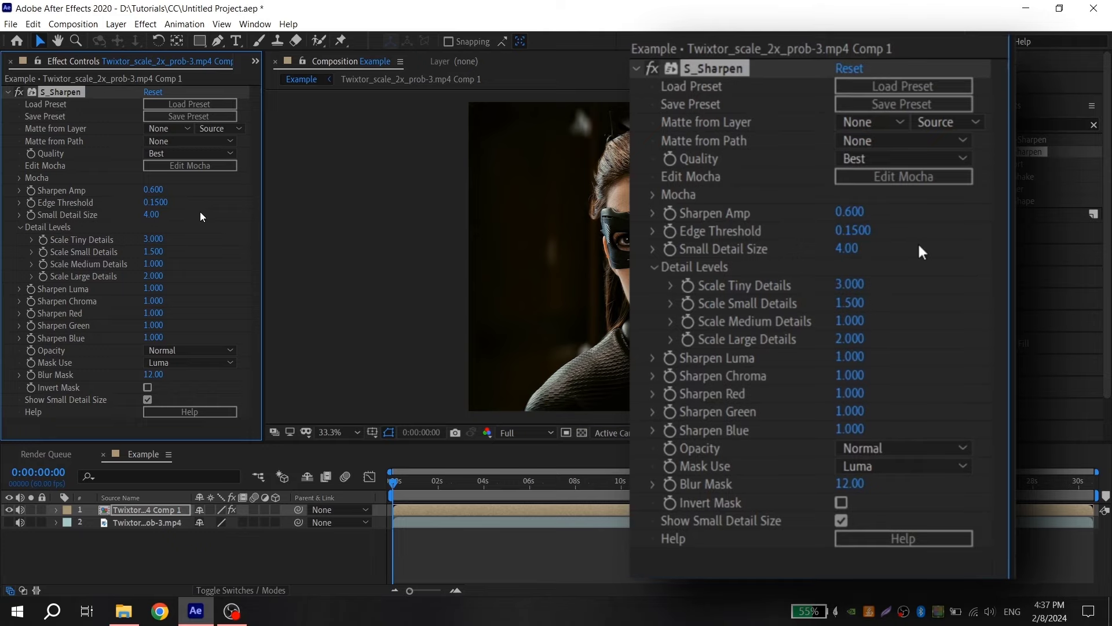
- Apply BCC Unsharp Mask to layer 1 with Radius 20 and Amount 10
{"action": "left_click", "coordinate": [8, 92]}
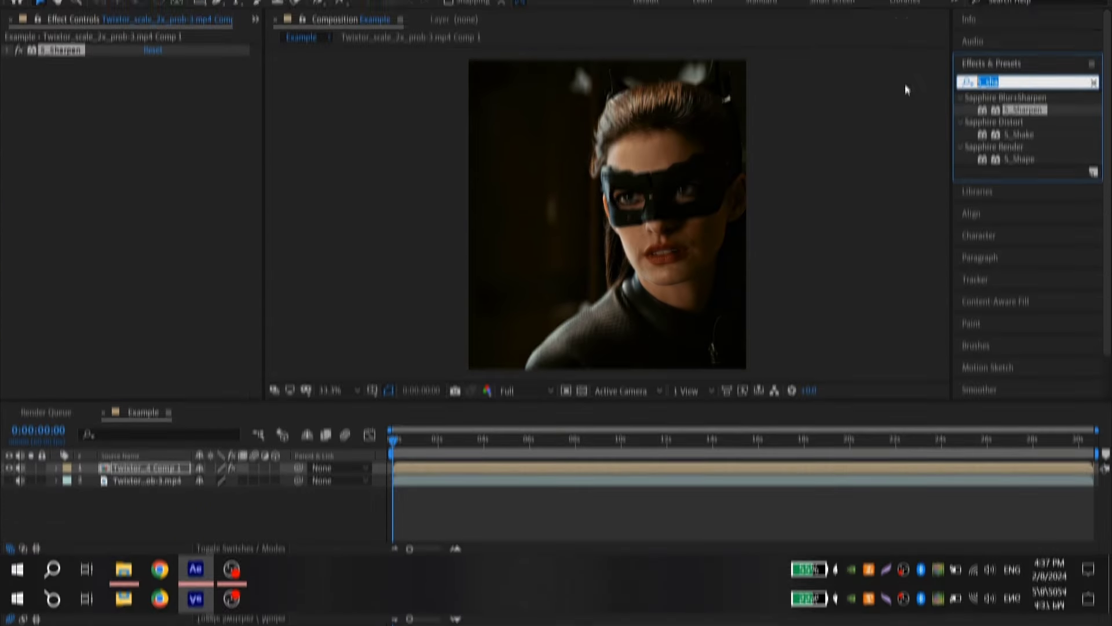
{"action": "type", "text": "bcc uns"}
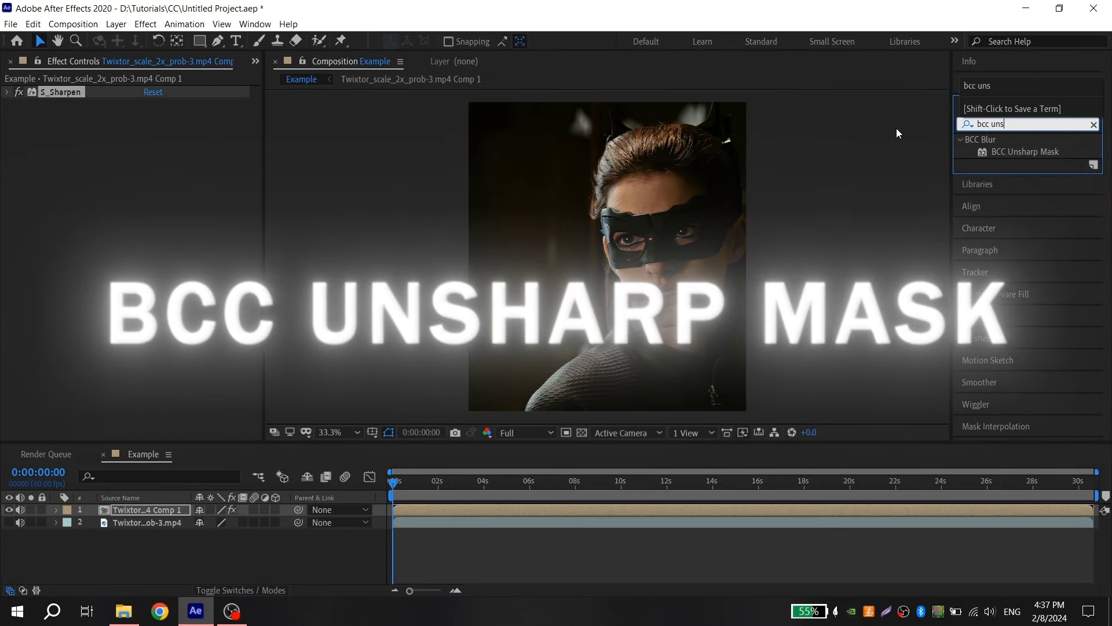
{"action": "left_click_drag", "start_coordinate": [995, 151], "coordinate": [559, 508]}
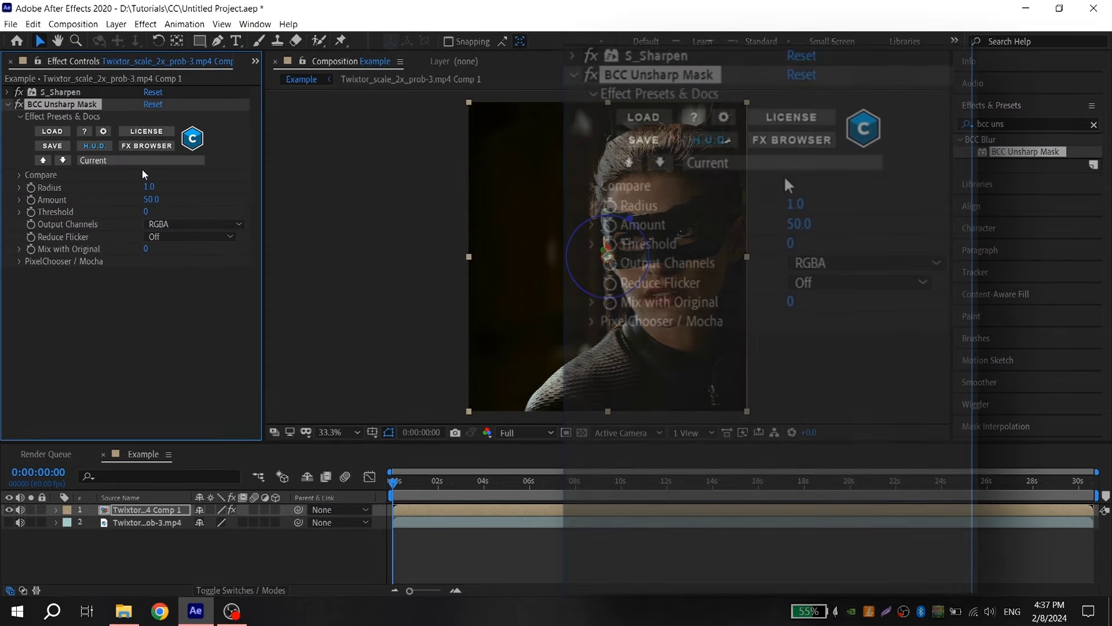
{"action": "left_click", "coordinate": [149, 187]}
{"action": "type", "text": "20"}
{"action": "key", "text": "Tab"}
{"action": "type", "text": "1"}
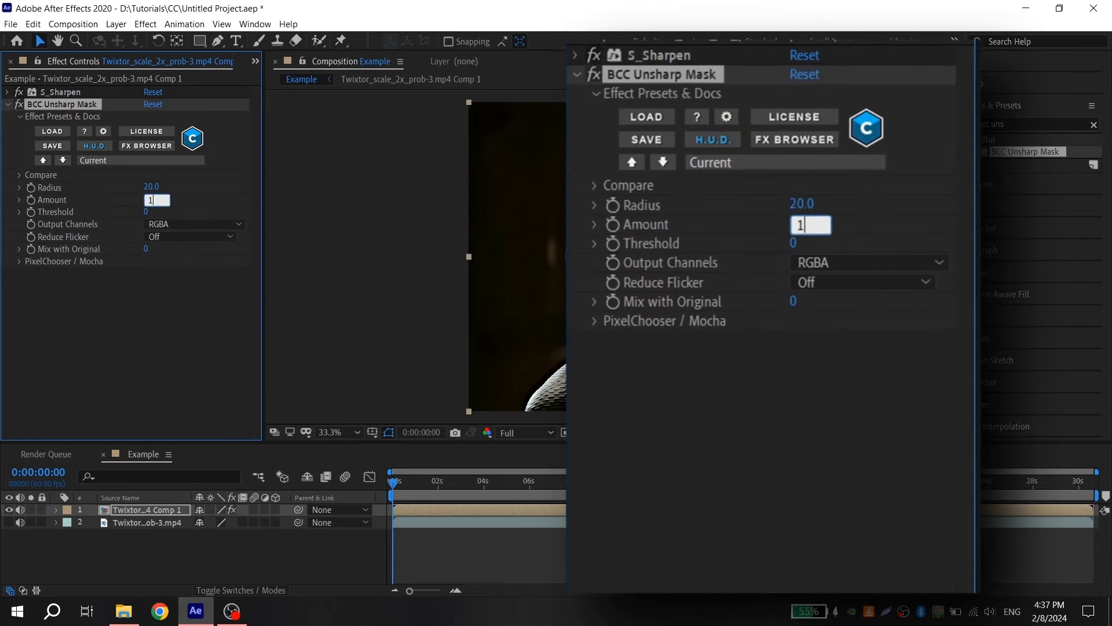
{"action": "type", "text": "0"}
{"action": "key", "text": "Return"}
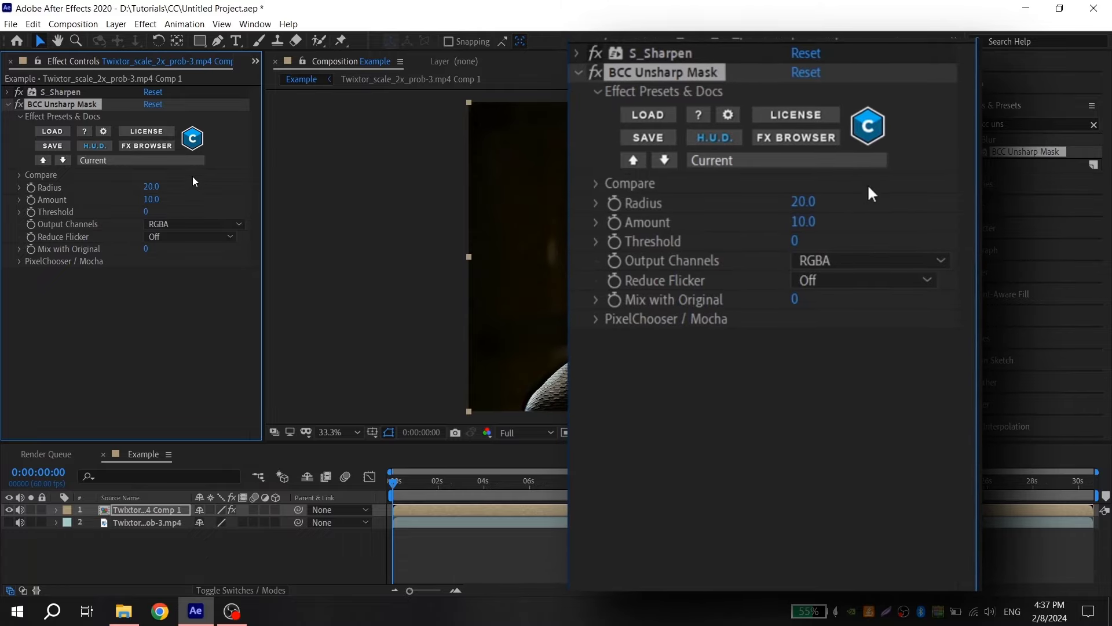
- Apply S_Glow to layer 1 with Brightness 0.9 and Glow Width 100
{"action": "left_click", "coordinate": [8, 104]}
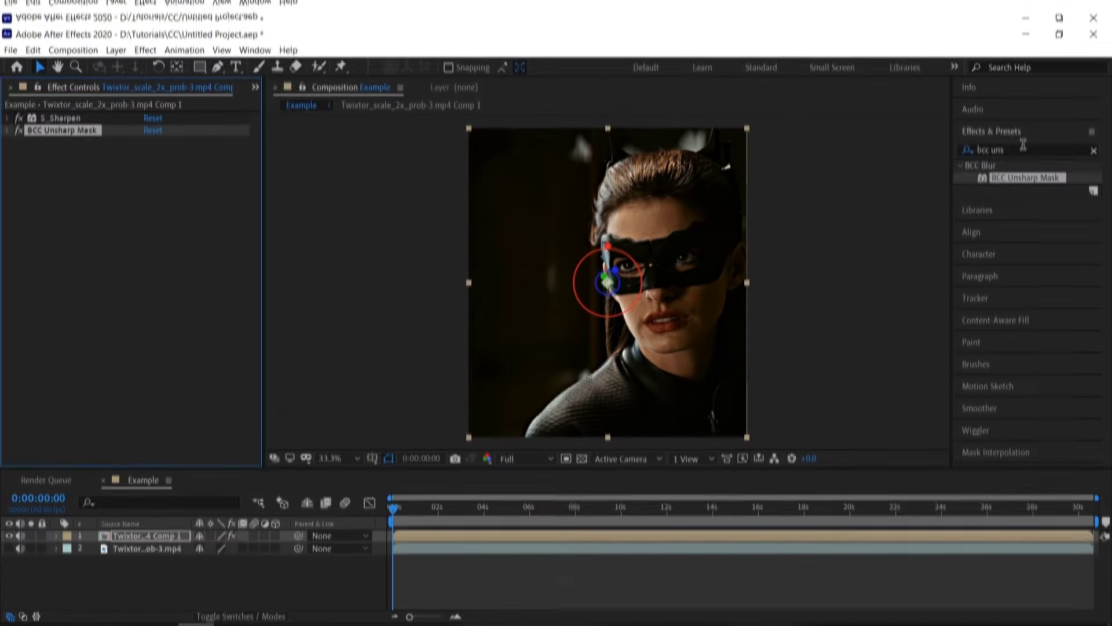
{"action": "type", "text": "s_g"}
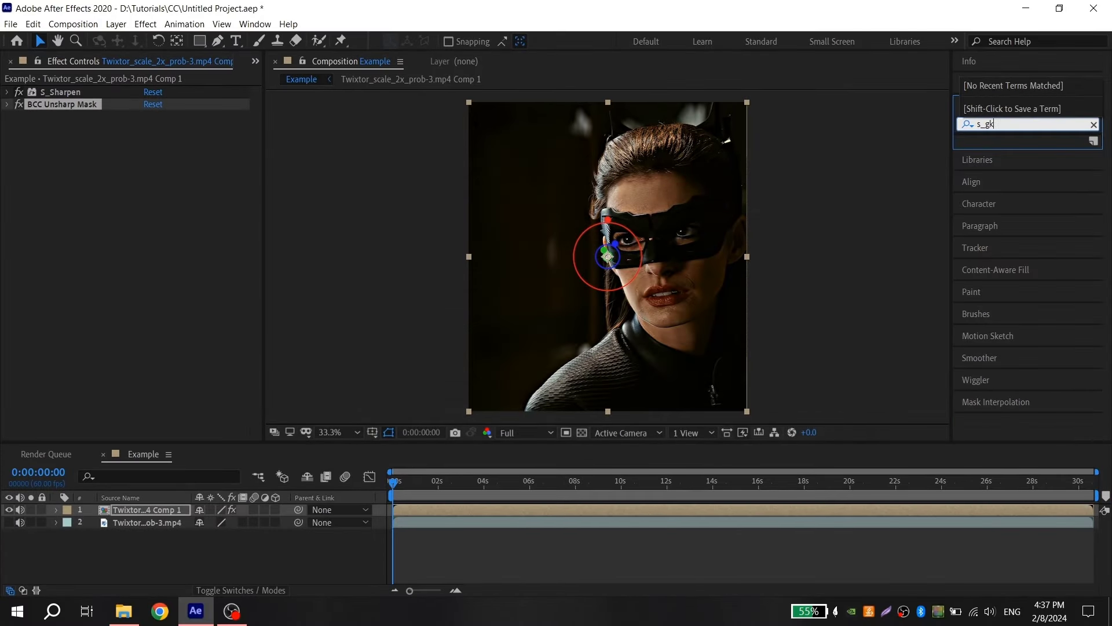
{"action": "type", "text": "low"}
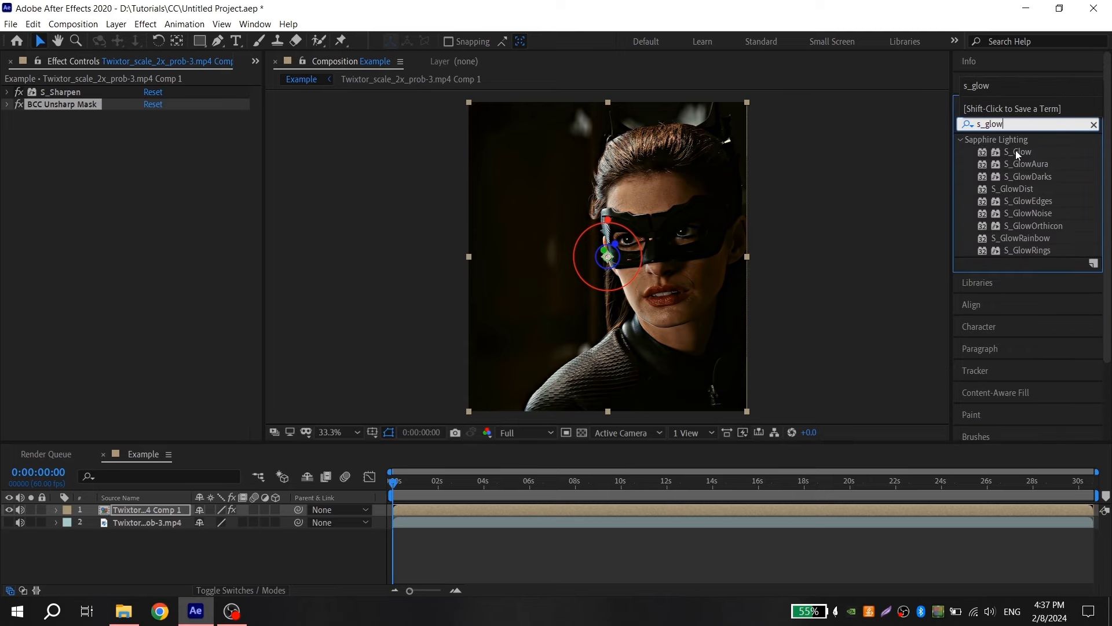
{"action": "left_click_drag", "start_coordinate": [1018, 151], "coordinate": [561, 510]}
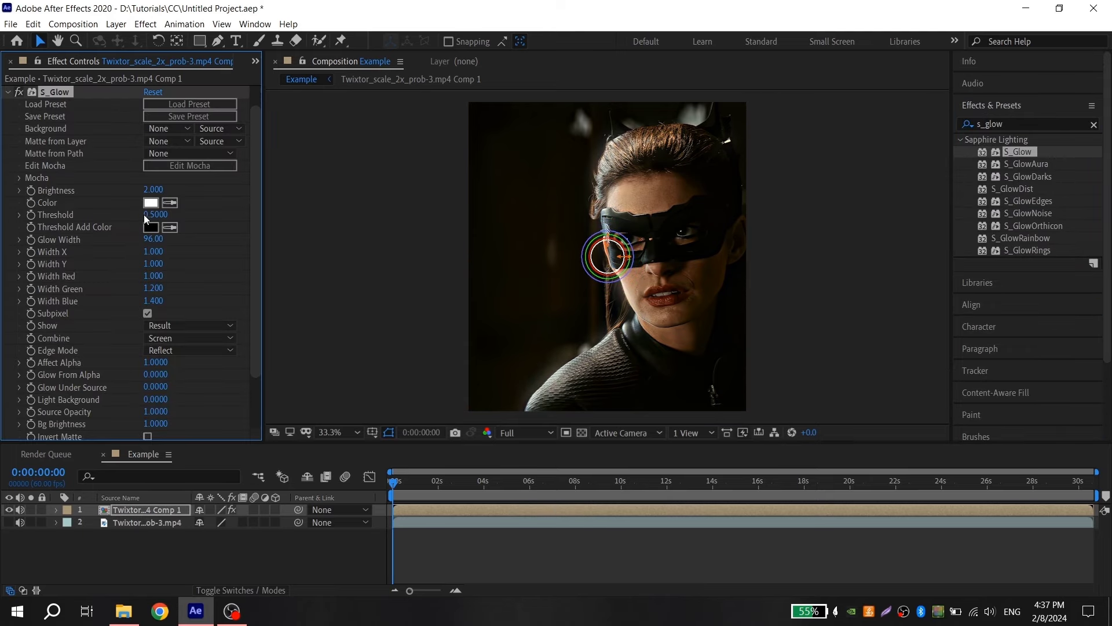
{"action": "left_click", "coordinate": [153, 190]}
{"action": "type", "text": "0.9"}
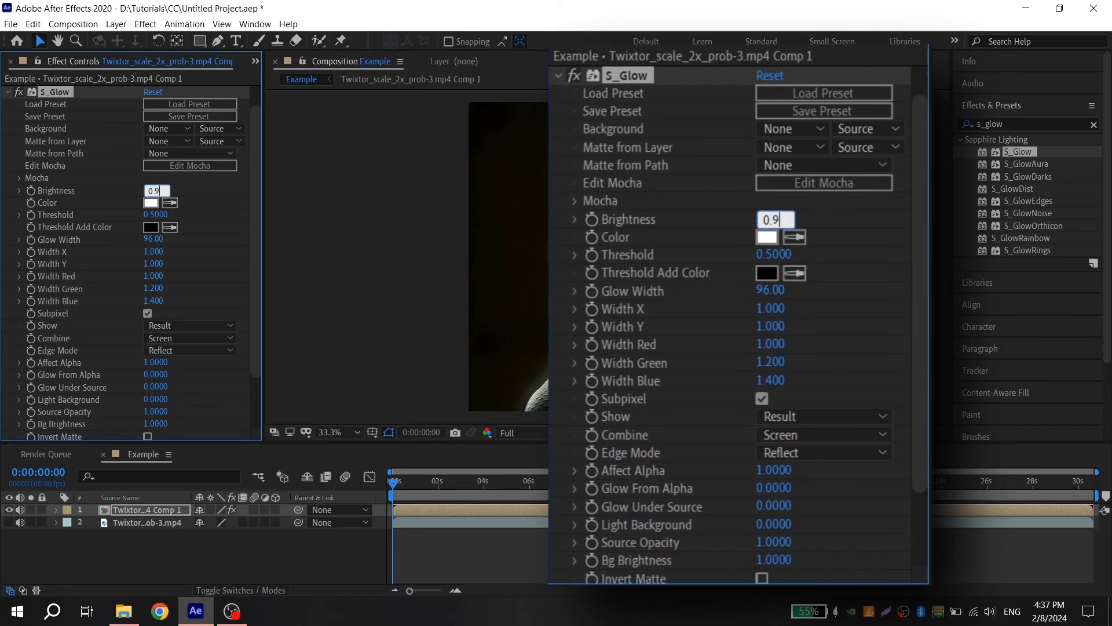
{"action": "key", "text": "Return"}
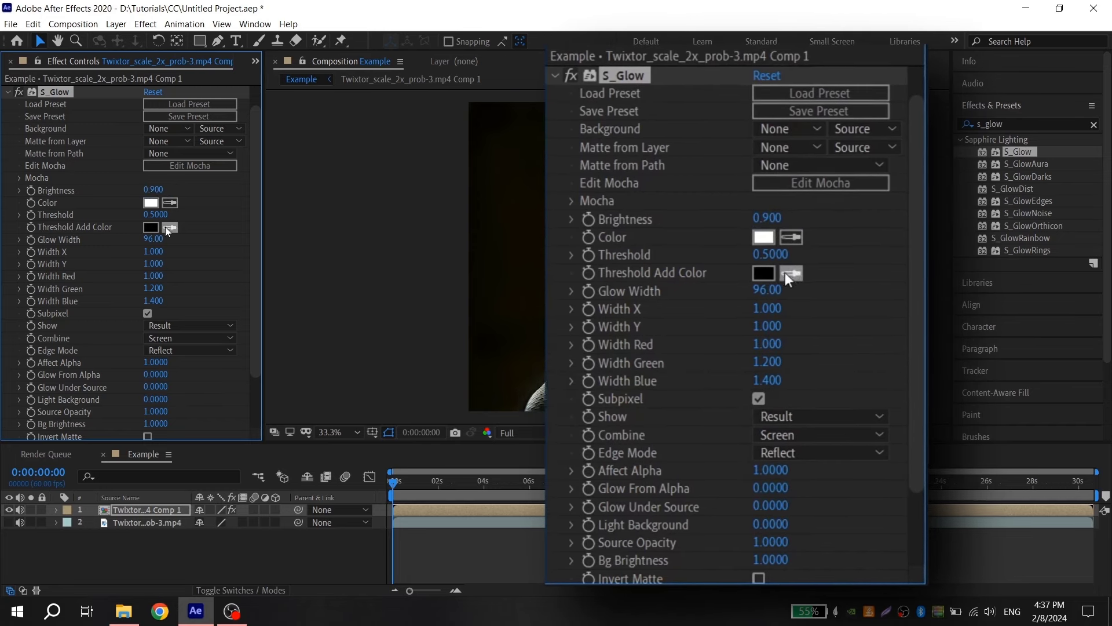
{"action": "left_click", "coordinate": [154, 240]}
{"action": "type", "text": "100"}
{"action": "key", "text": "Return"}
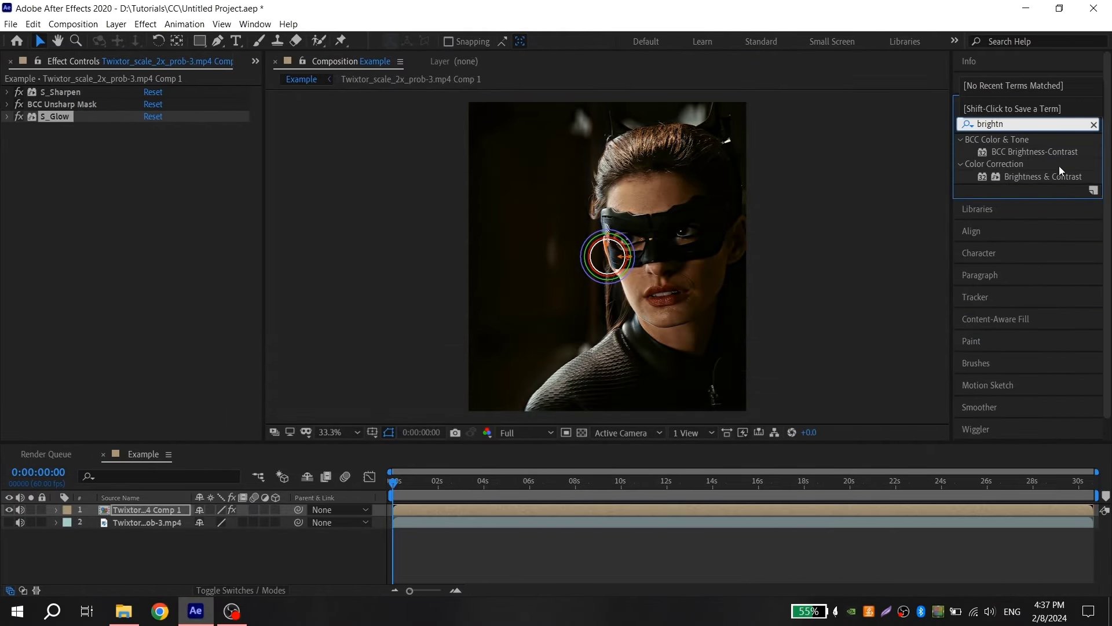
- Apply Color Correction > Brightness & Contrast to the clip with Brightness 12
{"action": "left_click_drag", "start_coordinate": [713, 446], "coordinate": [683, 500]}
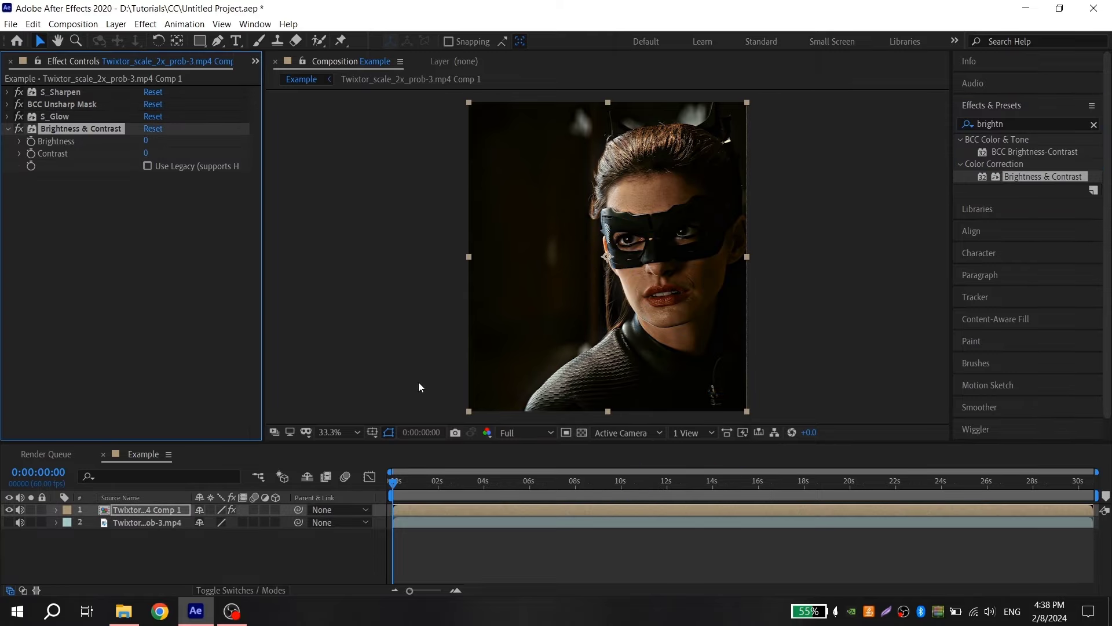
{"action": "left_click", "coordinate": [146, 140]}
{"action": "type", "text": "12"}
{"action": "key", "text": "Return"}
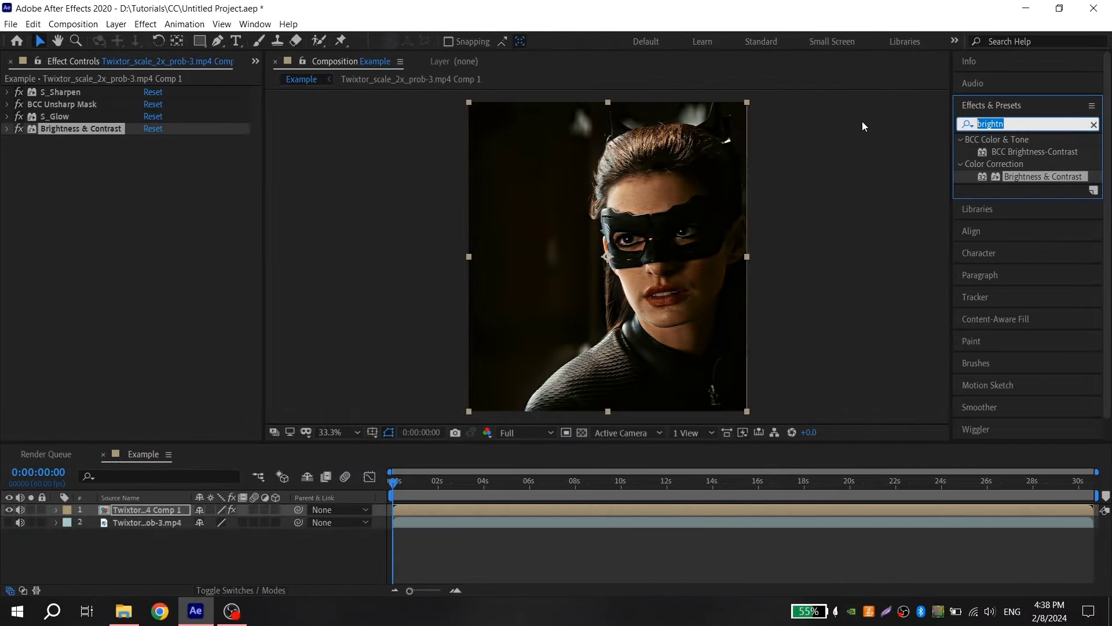
- Apply BCC Fast Film Glow to layer 1 with Glow Intensity 15 and Glow Threshold 50
{"action": "type", "text": "bcc fast "}
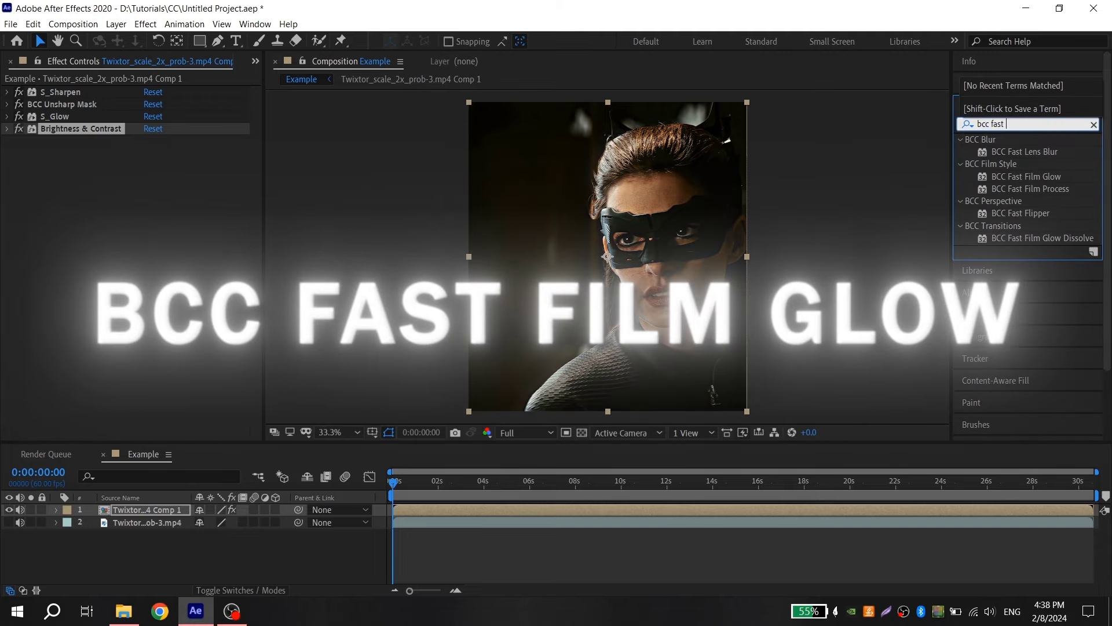
{"action": "type", "text": "f"}
{"action": "left_click_drag", "start_coordinate": [1026, 151], "coordinate": [658, 509]}
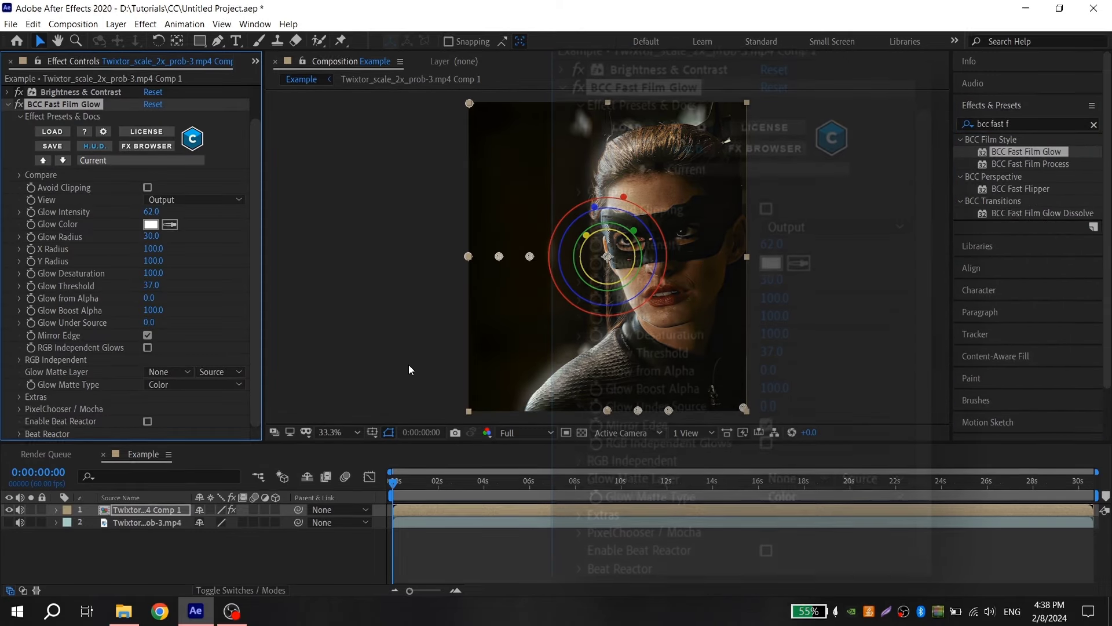
{"action": "left_click", "coordinate": [152, 212]}
{"action": "type", "text": "15"}
{"action": "key", "text": "Return"}
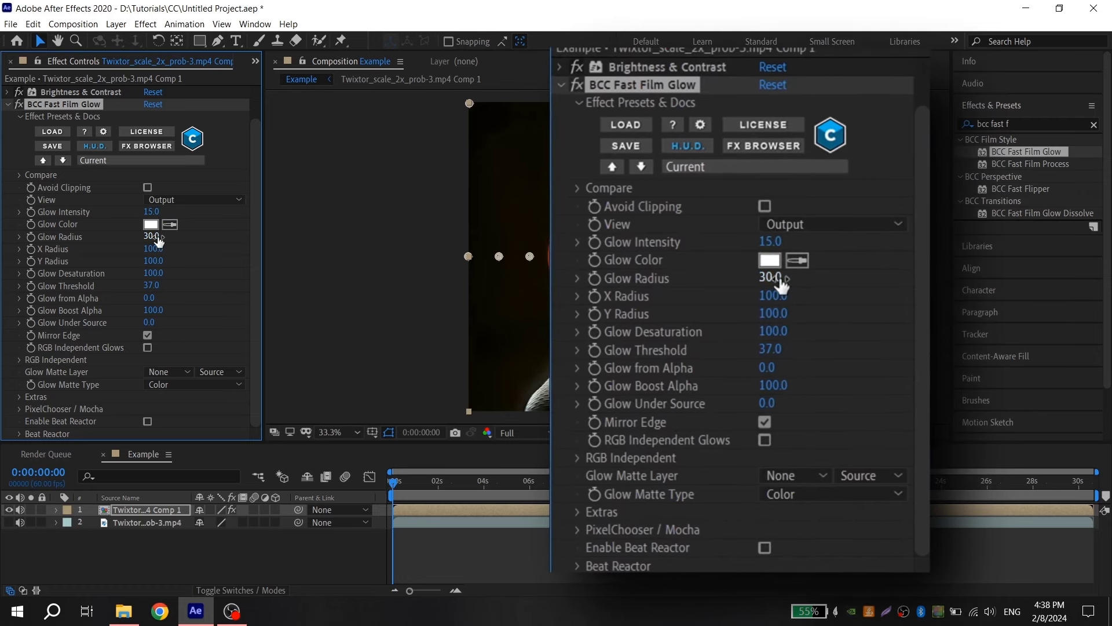
{"action": "left_click", "coordinate": [156, 286]}
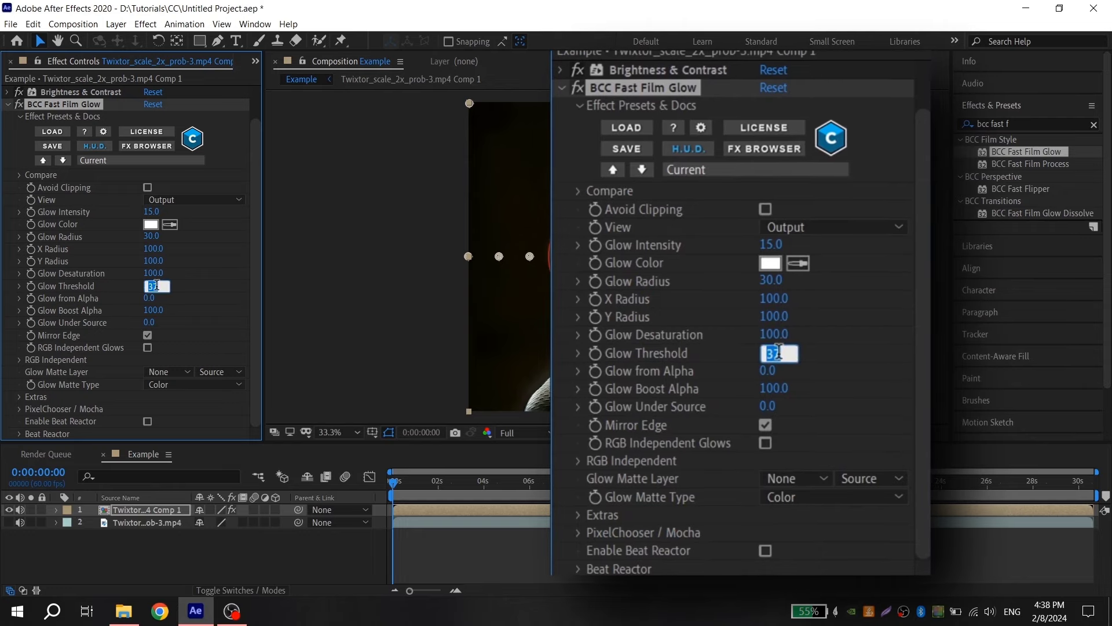
{"action": "type", "text": "50"}
{"action": "key", "text": "Return"}
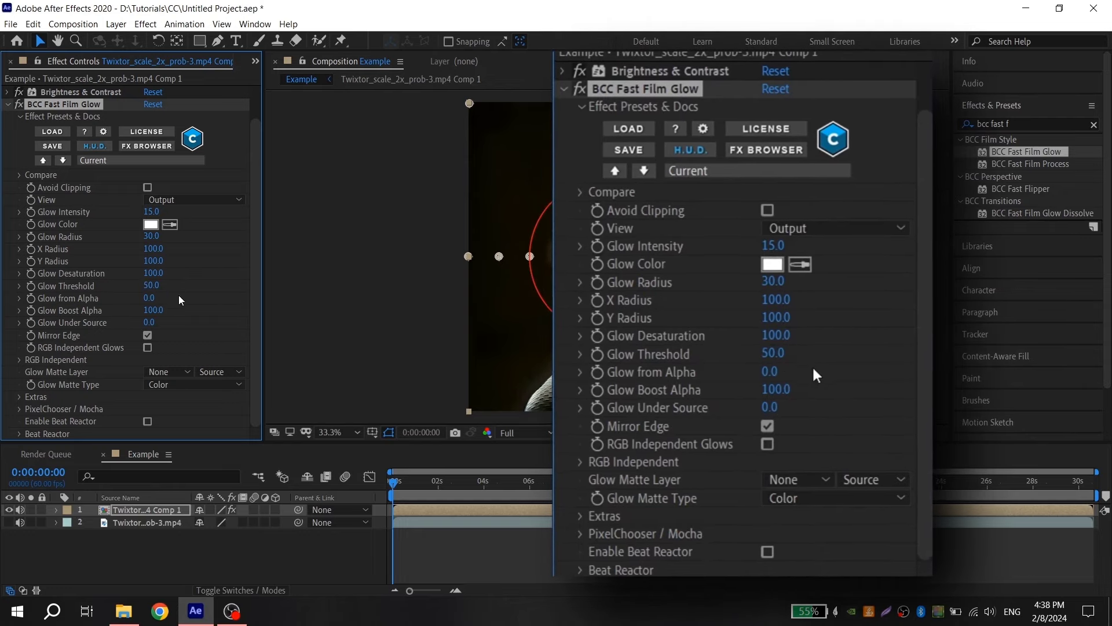
{"action": "left_click", "coordinate": [7, 104]}
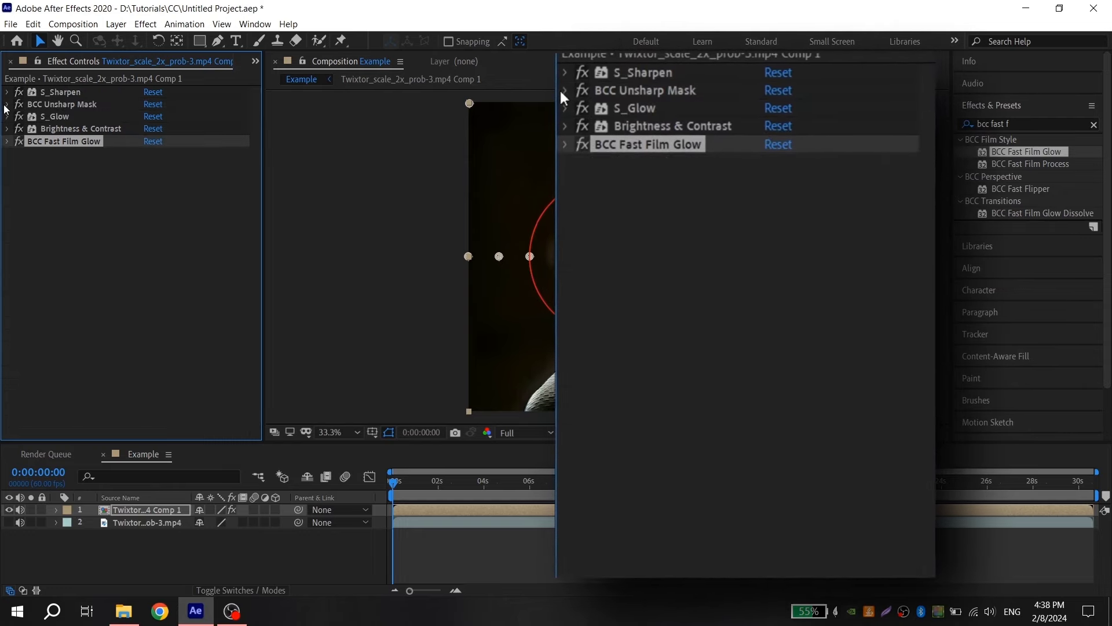
- Apply Magic Bullet Looks, duplicate it into Looks 2 and Looks 3, and collapse all three
{"action": "key", "text": "ctrl+f"}
{"action": "type", "text": "looks"}
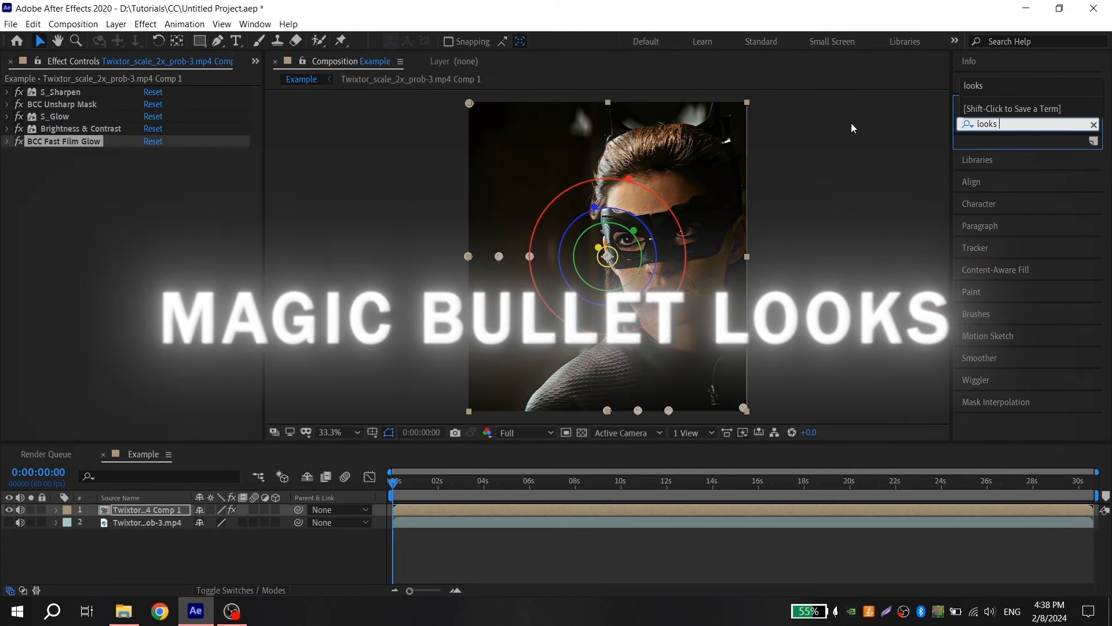
{"action": "left_click_drag", "start_coordinate": [1002, 176], "coordinate": [597, 509]}
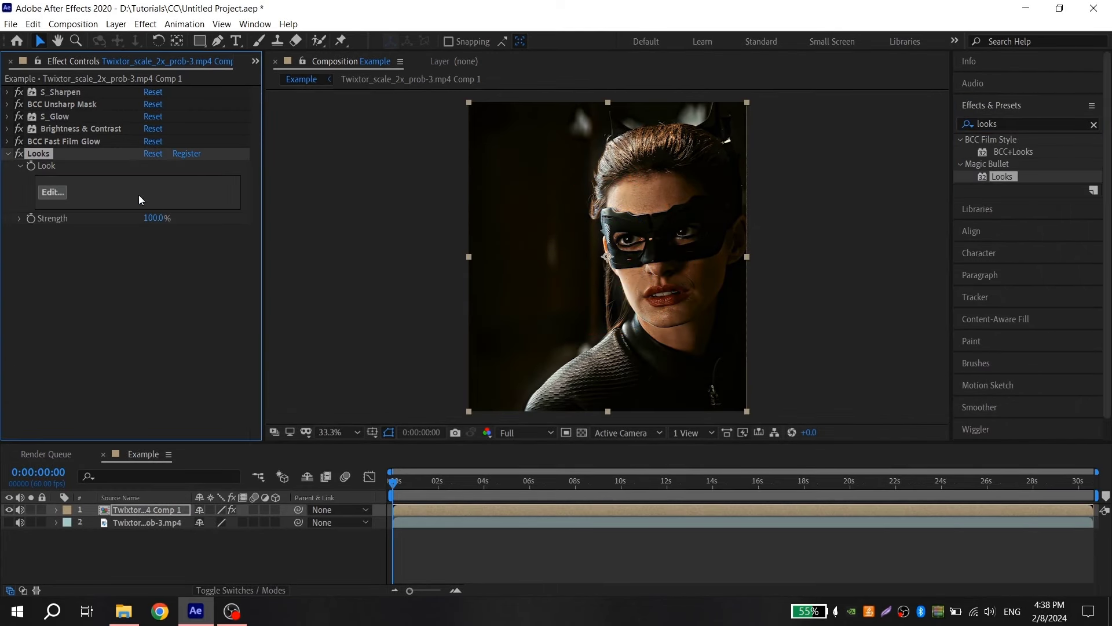
{"action": "key", "text": "ctrl+d"}
{"action": "key", "text": "ctrl+d"}
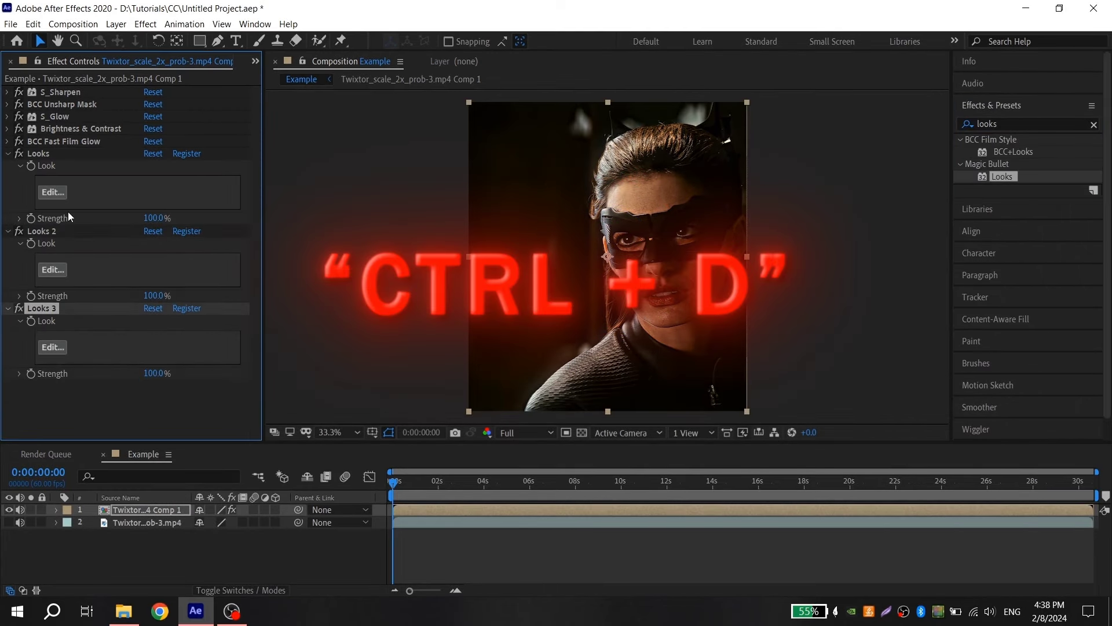
{"action": "left_click", "coordinate": [8, 153]}
{"action": "left_click", "coordinate": [8, 166]}
{"action": "left_click", "coordinate": [8, 177]}
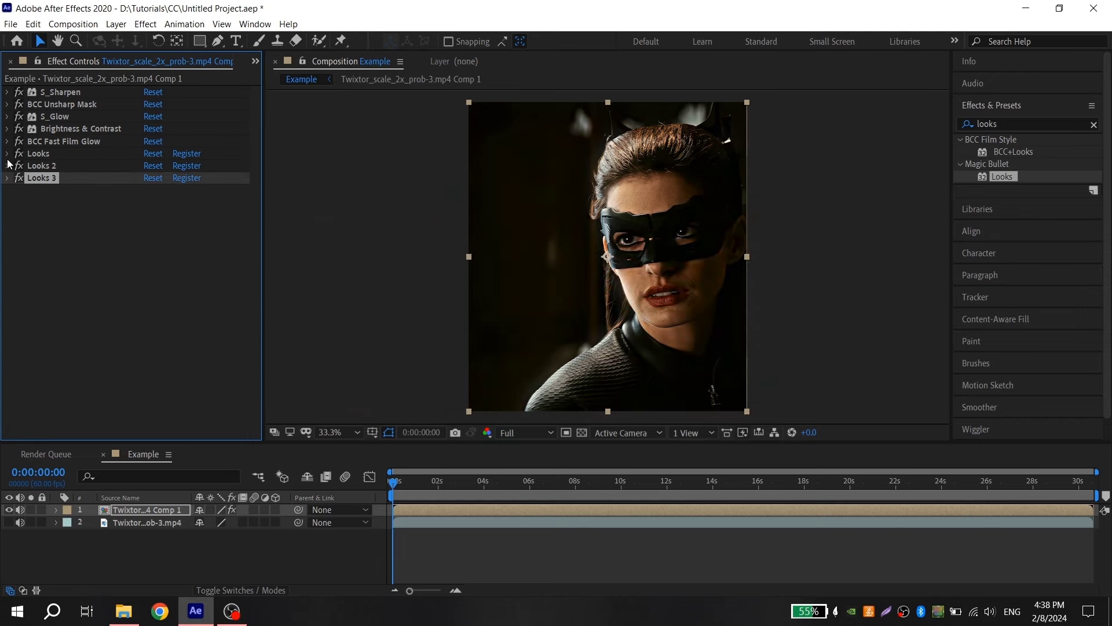
- Put a Gradient into the Matte stage of the first Looks effect and start entering X1
{"action": "left_click", "coordinate": [8, 154]}
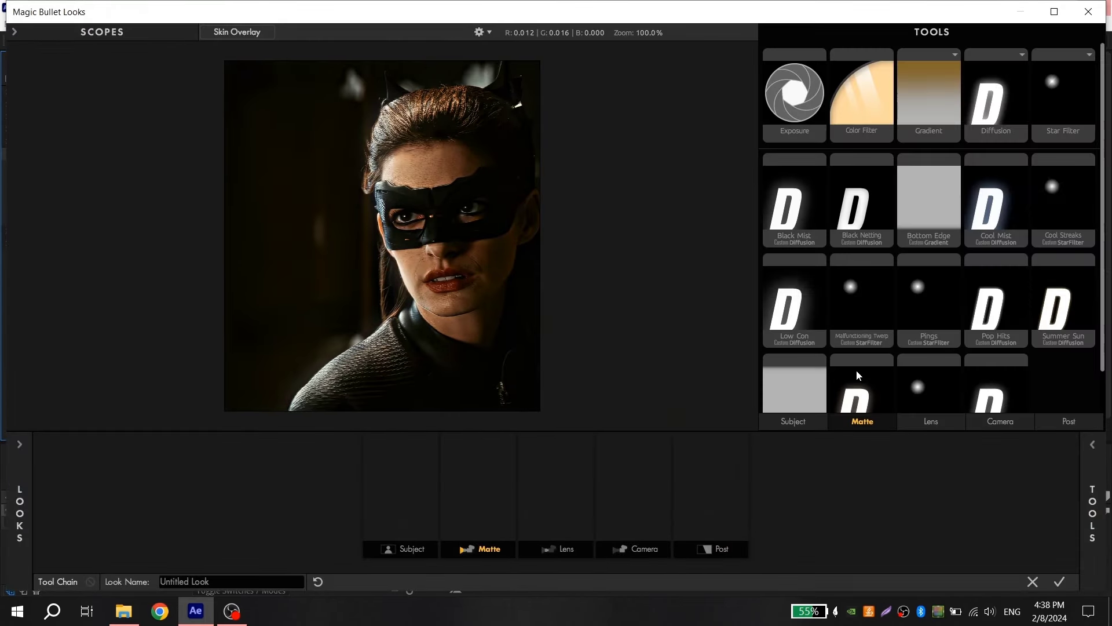
{"action": "left_click_drag", "start_coordinate": [957, 116], "coordinate": [498, 497]}
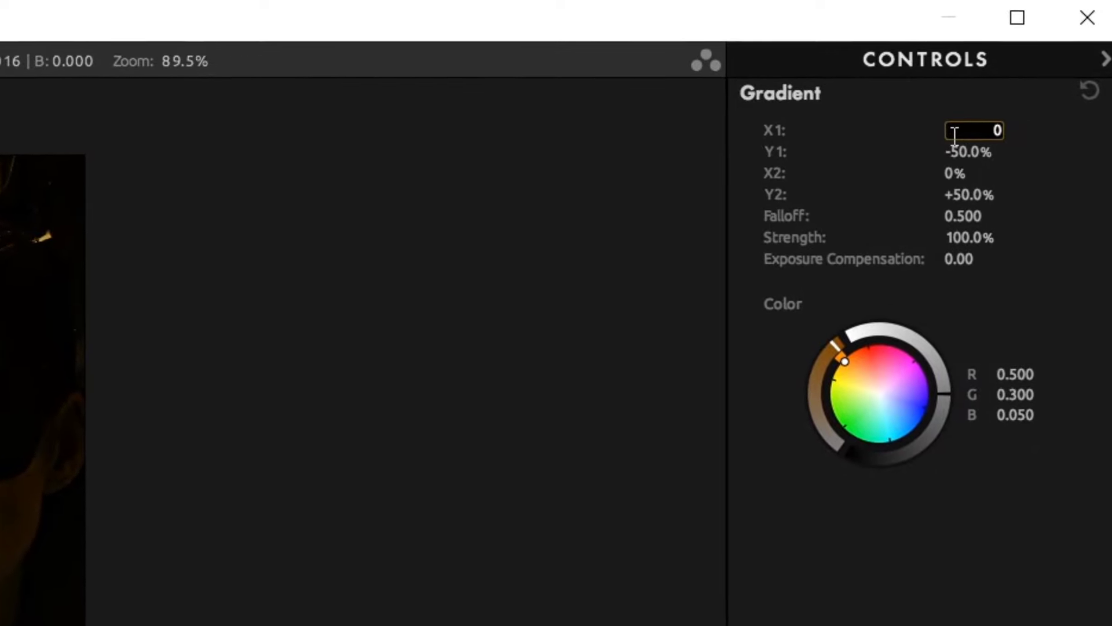
{"action": "key", "text": "BackSpace"}
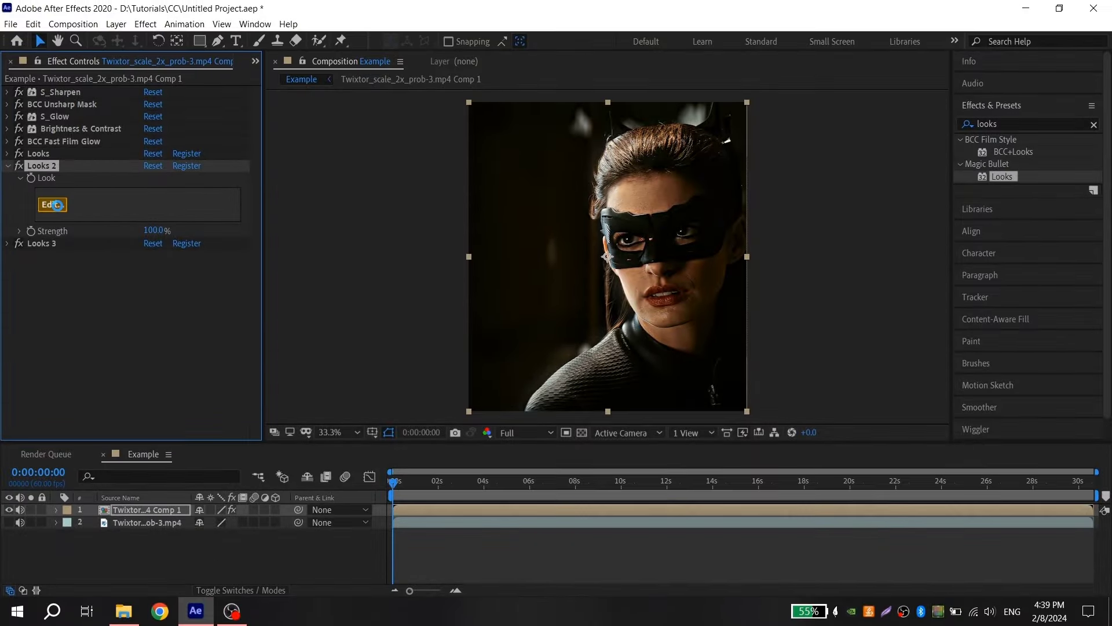
- Add Grad Exposure, Spot Exposure, Haze/Flare and 2-Strip Process tools to the Looks chain
{"action": "left_click", "coordinate": [1092, 523]}
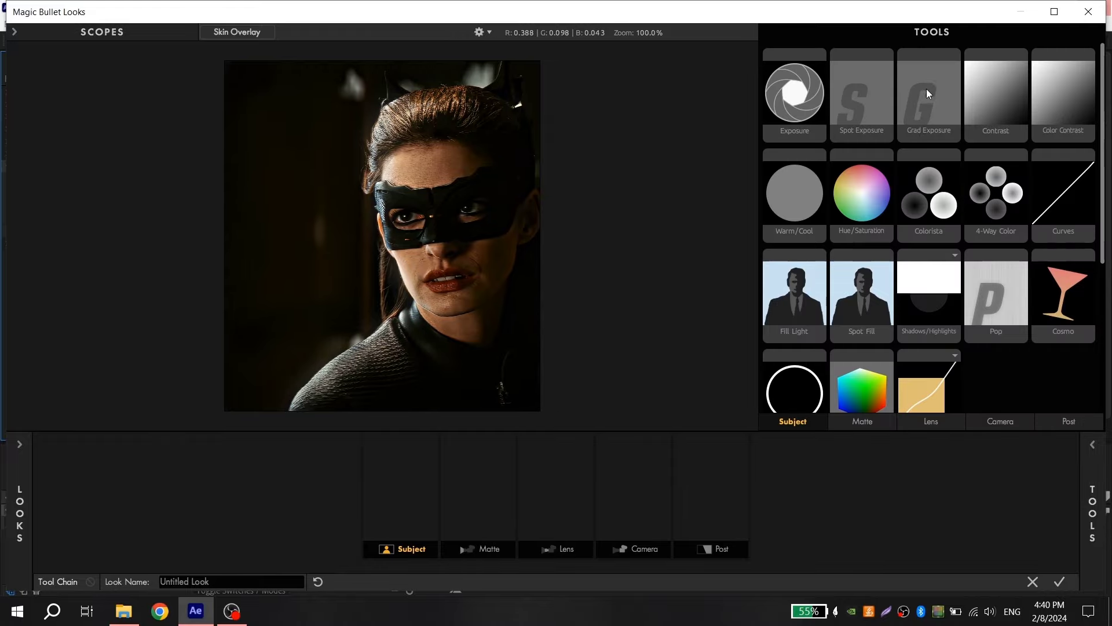
{"action": "left_click_drag", "start_coordinate": [542, 467], "coordinate": [542, 470]}
{"action": "left_click", "coordinate": [1091, 539]}
{"action": "left_click_drag", "start_coordinate": [882, 96], "coordinate": [535, 488]}
{"action": "left_click", "coordinate": [599, 549]}
{"action": "left_click_drag", "start_coordinate": [893, 217], "coordinate": [589, 477]}
{"action": "left_click", "coordinate": [1000, 421]}
{"action": "left_click_drag", "start_coordinate": [997, 194], "coordinate": [721, 513]}
- Position the Grad Exposure gradient at X1/X2 -1.0%, Y1 +96.7%, Y2 -37%
{"action": "left_click", "coordinate": [379, 489]}
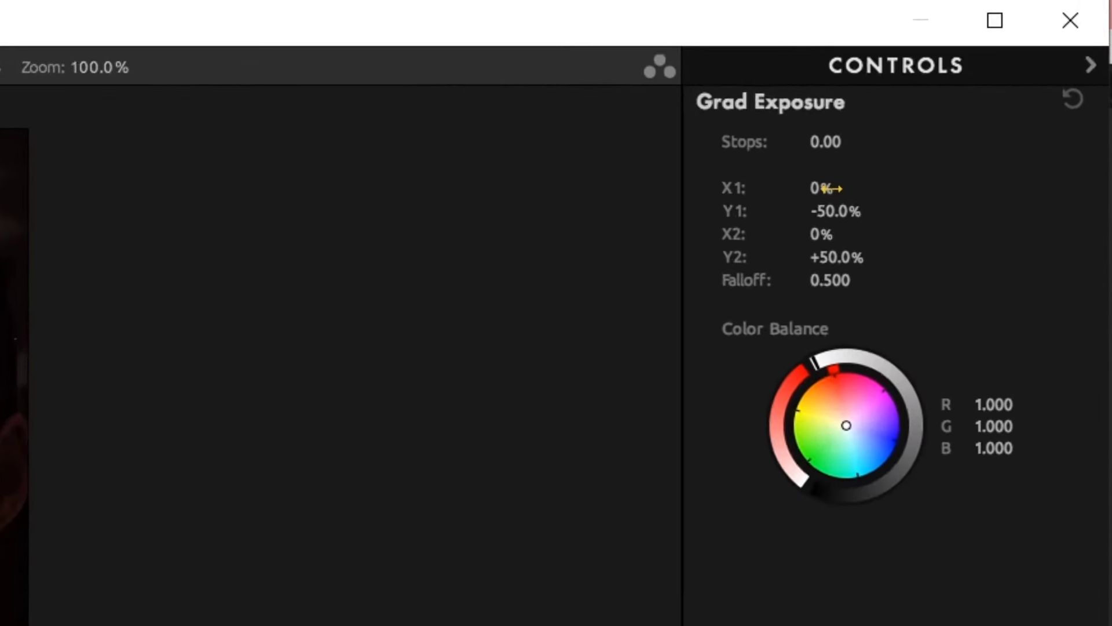
{"action": "left_click", "coordinate": [975, 91]}
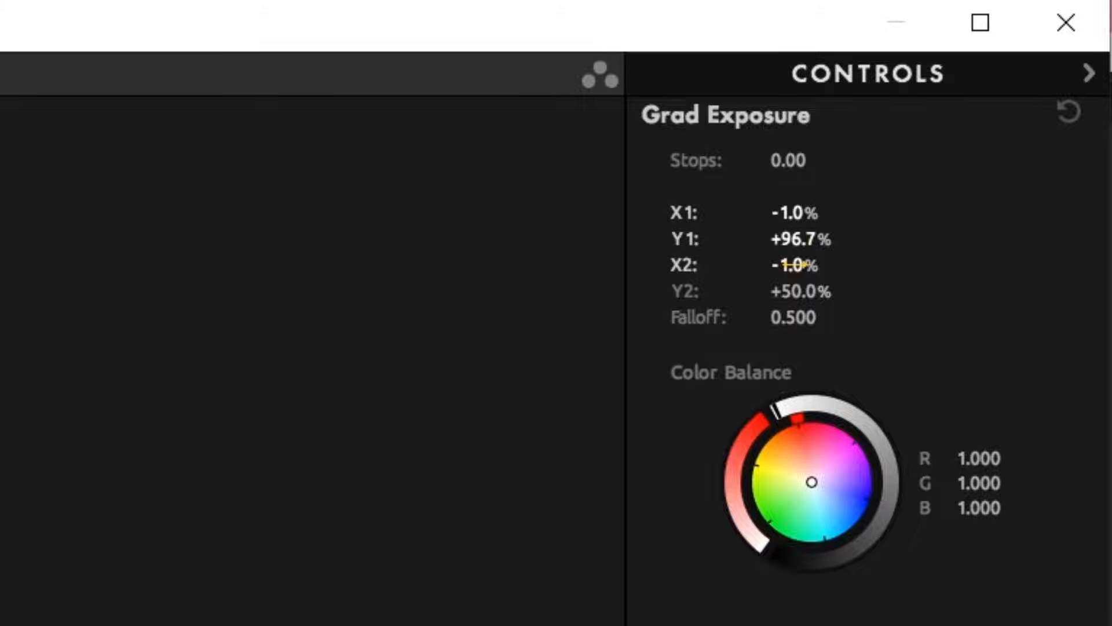
{"action": "left_click", "coordinate": [795, 290]}
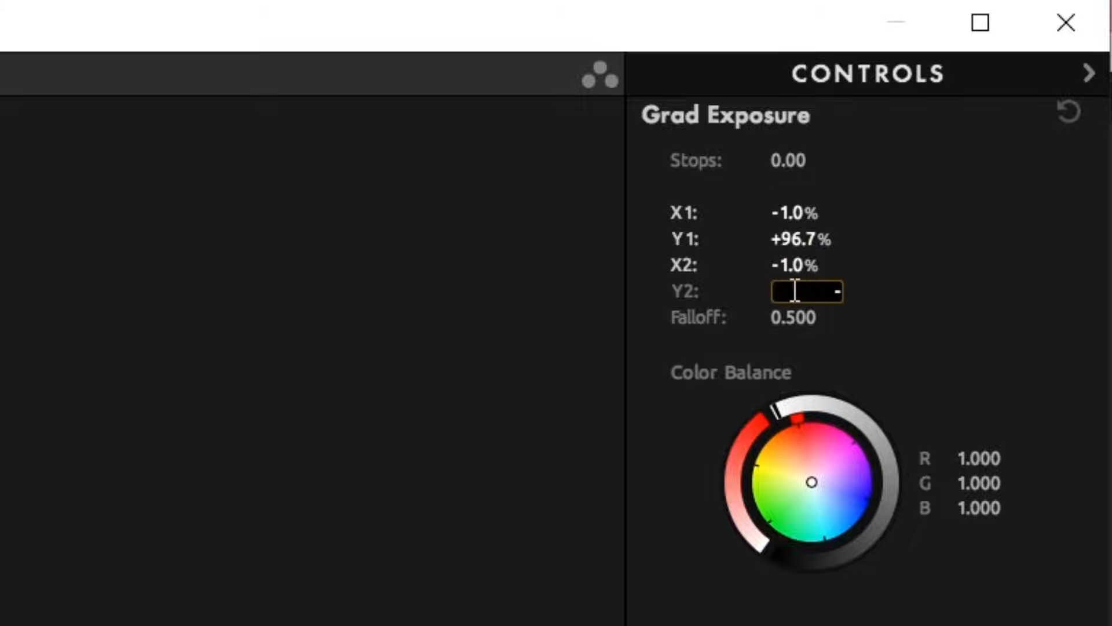
{"action": "key", "text": "Return"}
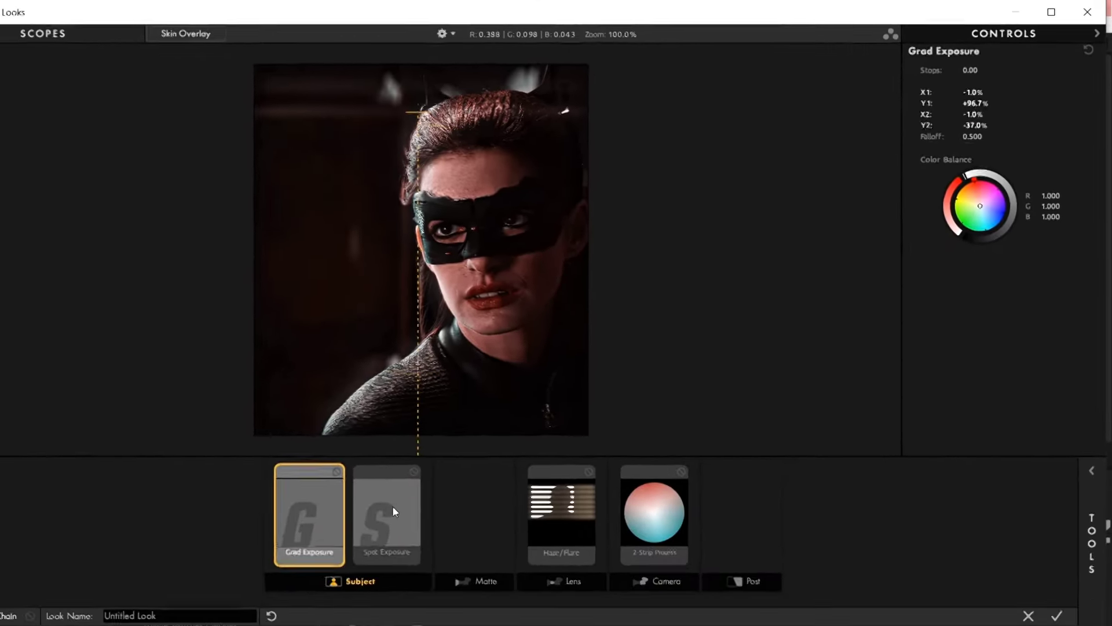
- Set Spot Exposure to +0.40 stops, centred at +2.9% / -4.2%
{"action": "left_click", "coordinate": [392, 504]}
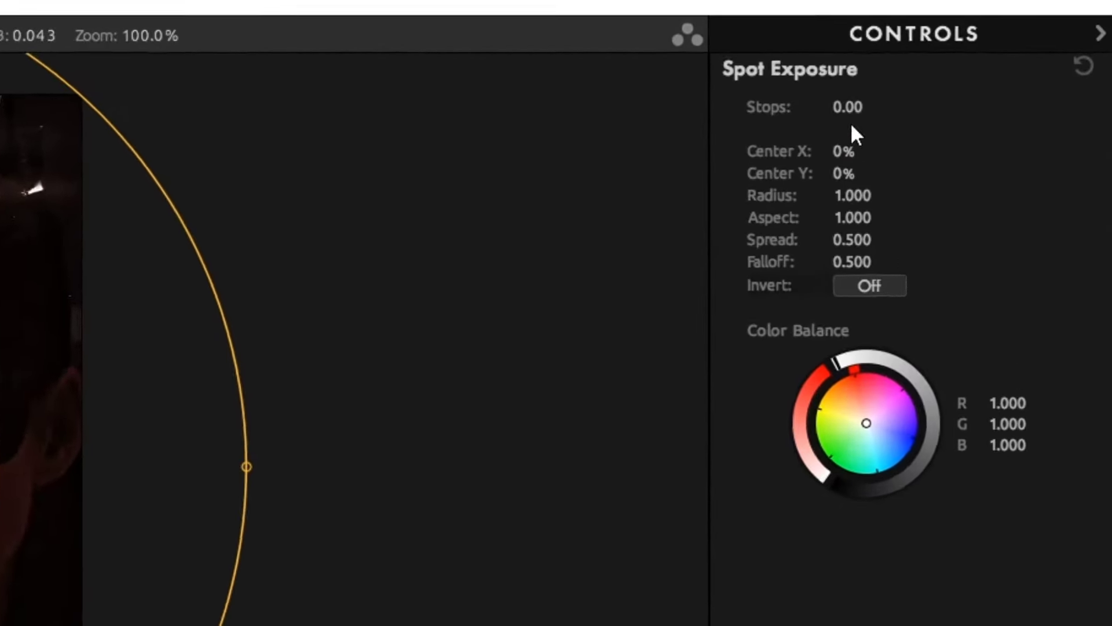
{"action": "left_click", "coordinate": [979, 67]}
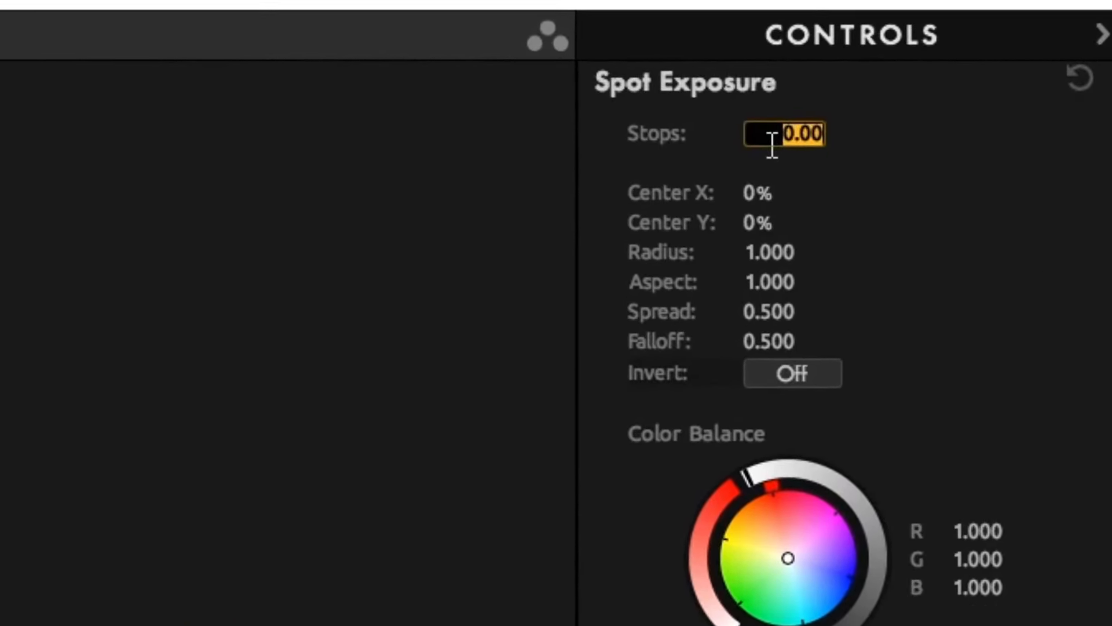
{"action": "type", "text": "0"}
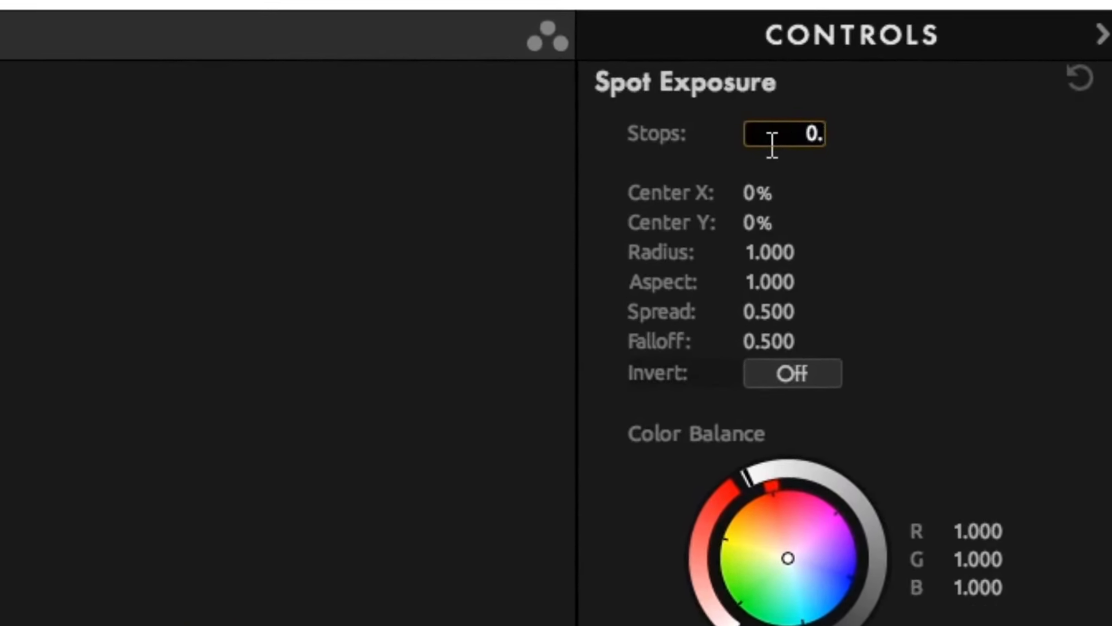
{"action": "key", "text": "Return"}
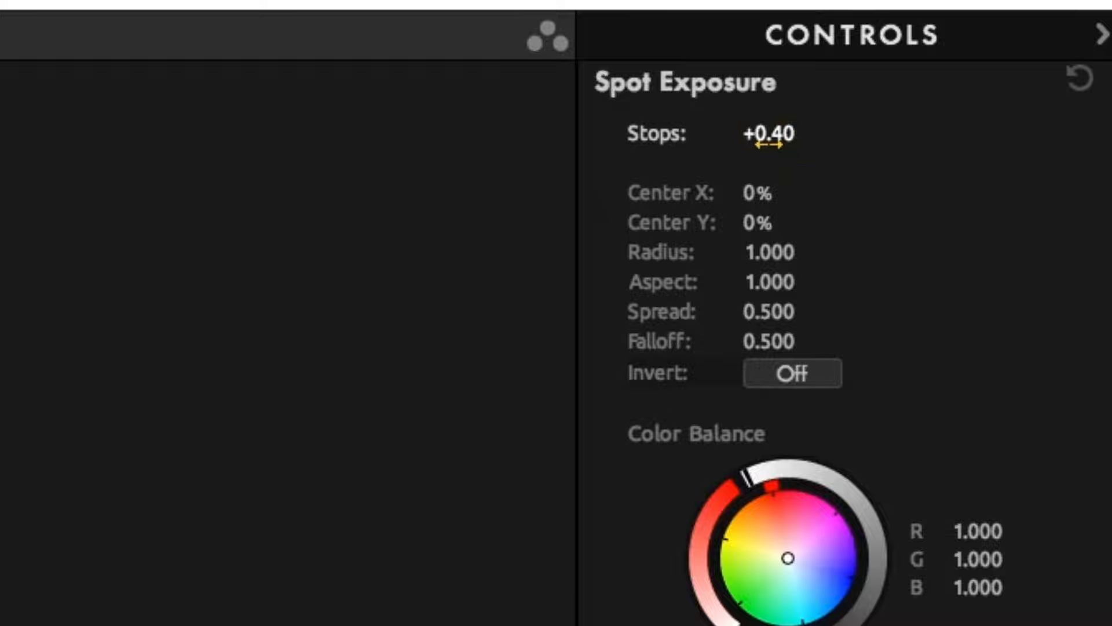
{"action": "left_click", "coordinate": [764, 185]}
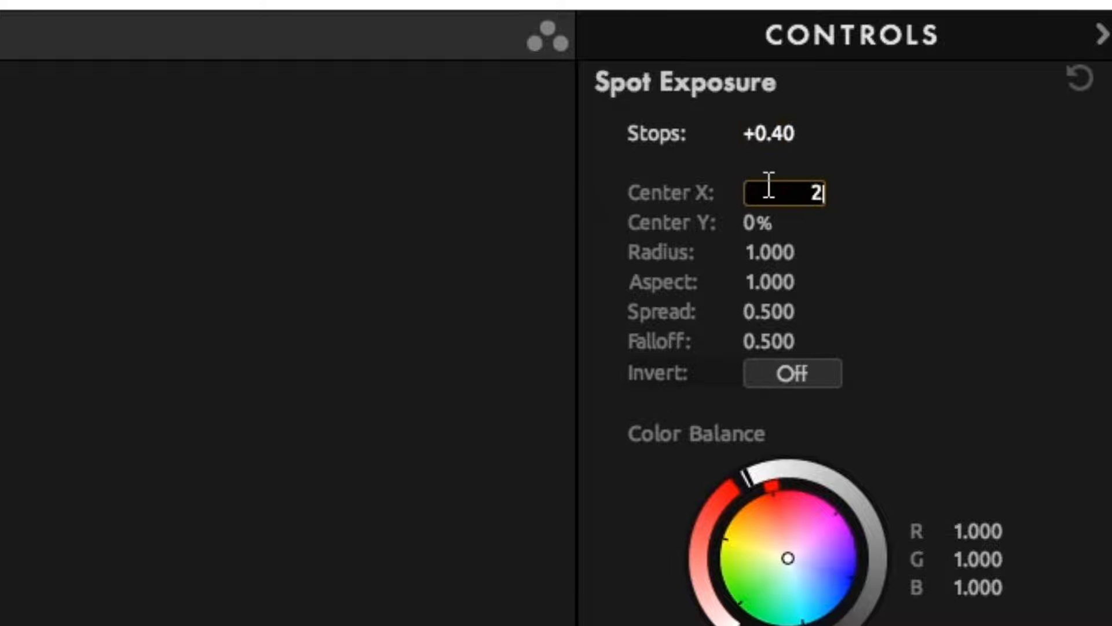
{"action": "type", "text": "2.9"}
{"action": "key", "text": "Return"}
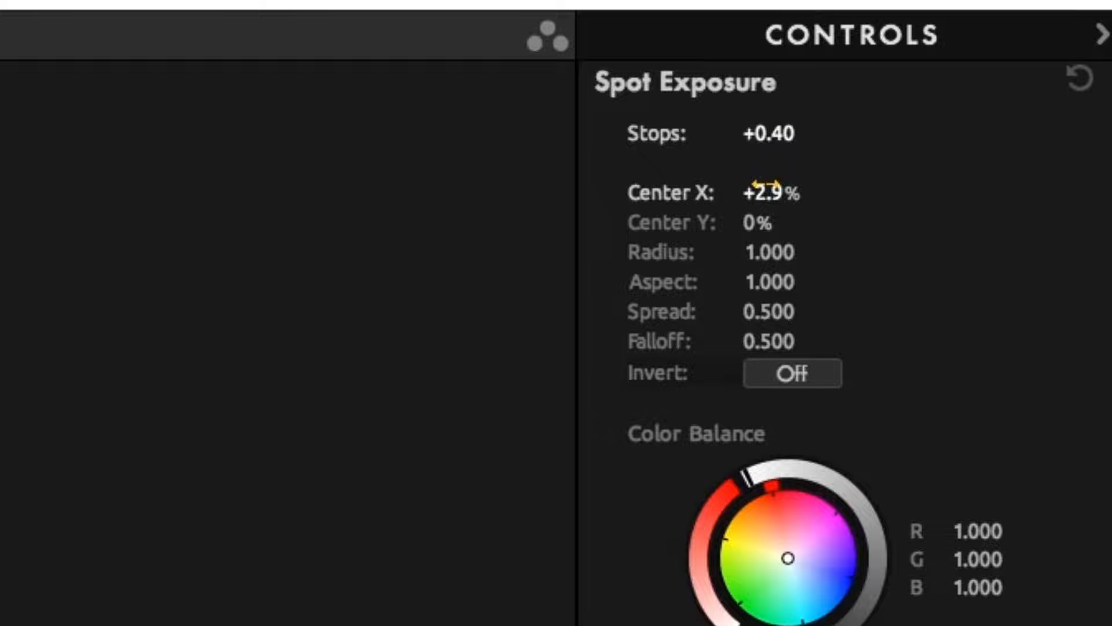
{"action": "left_click", "coordinate": [760, 222]}
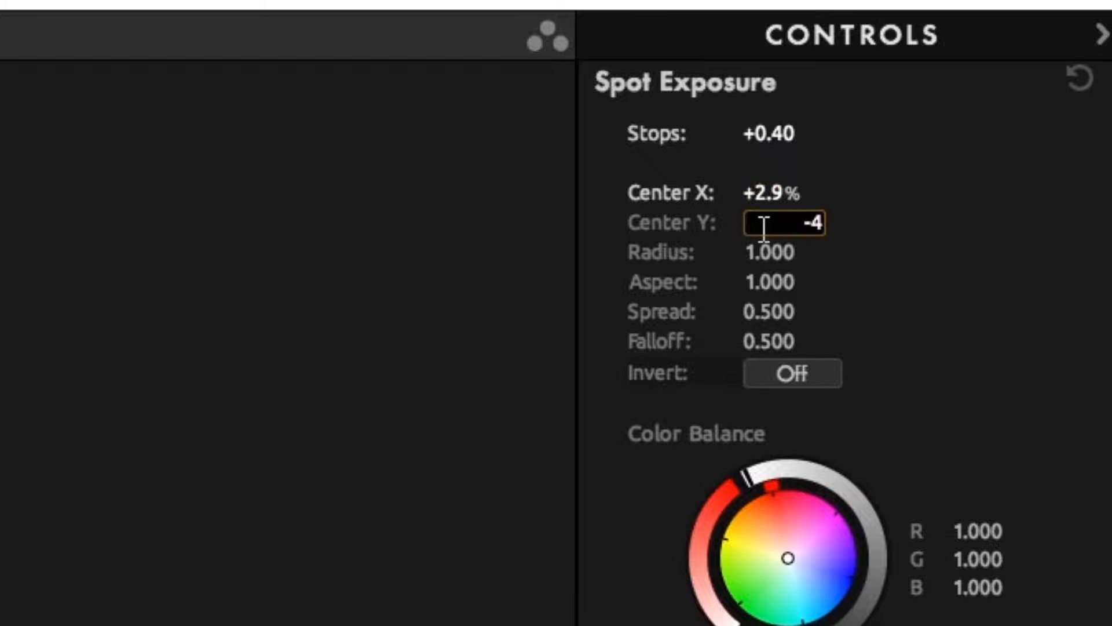
{"action": "key", "text": "Return"}
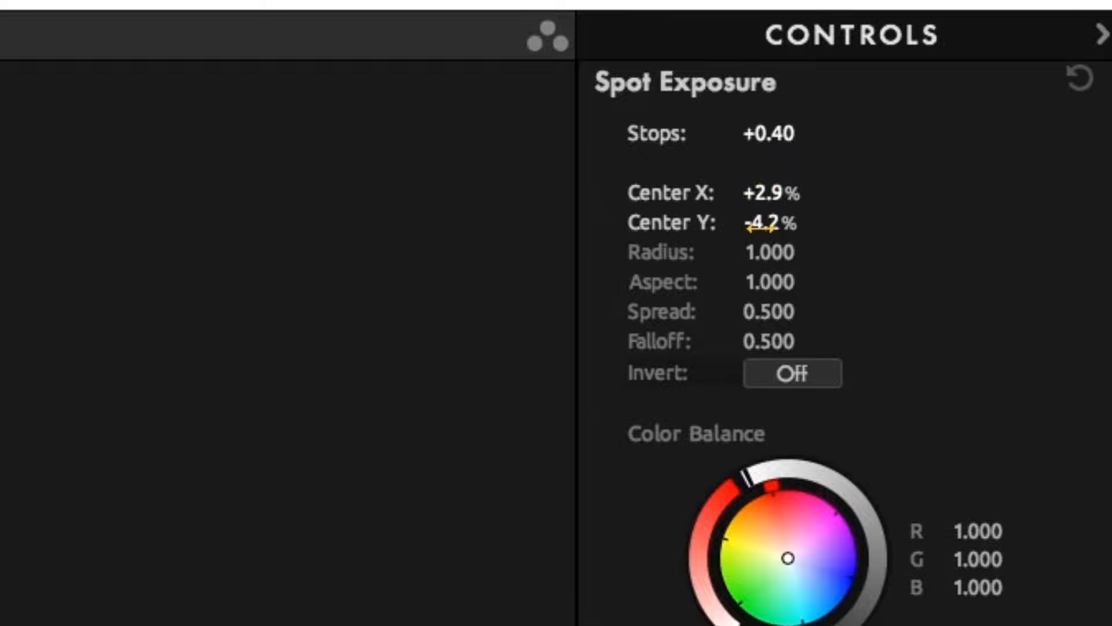
- Give the spot a radius of 1.115 and an aspect of 0.966
{"action": "left_click", "coordinate": [753, 265]}
{"action": "key", "text": "Right"}
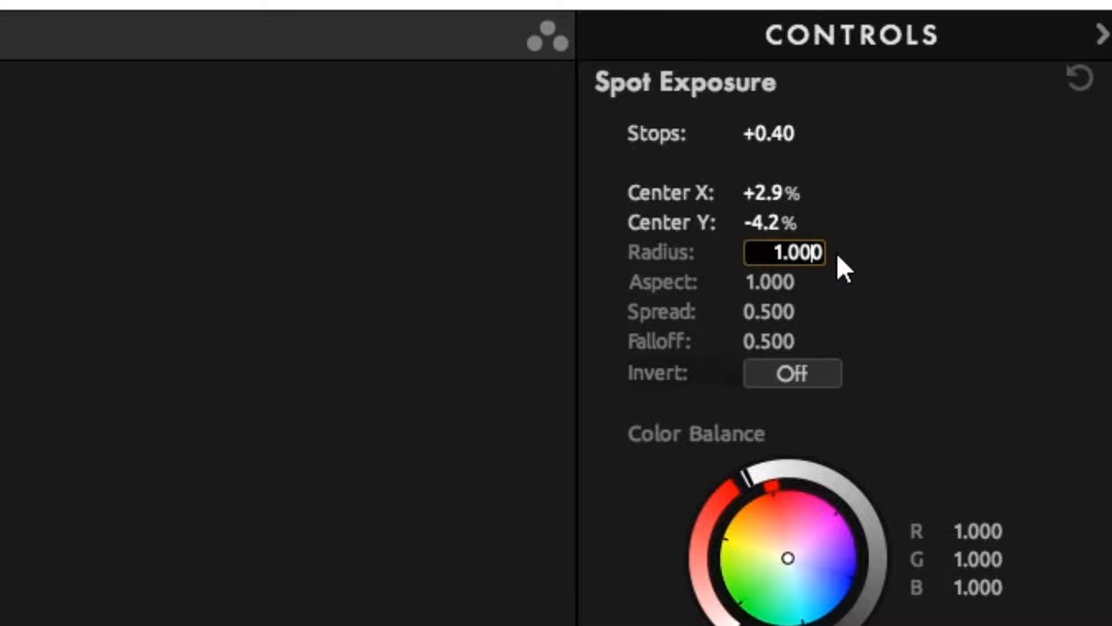
{"action": "key", "text": "BackSpace"}
{"action": "key", "text": "BackSpace"}
{"action": "key", "text": "BackSpace"}
{"action": "type", "text": "115"}
{"action": "key", "text": "Return"}
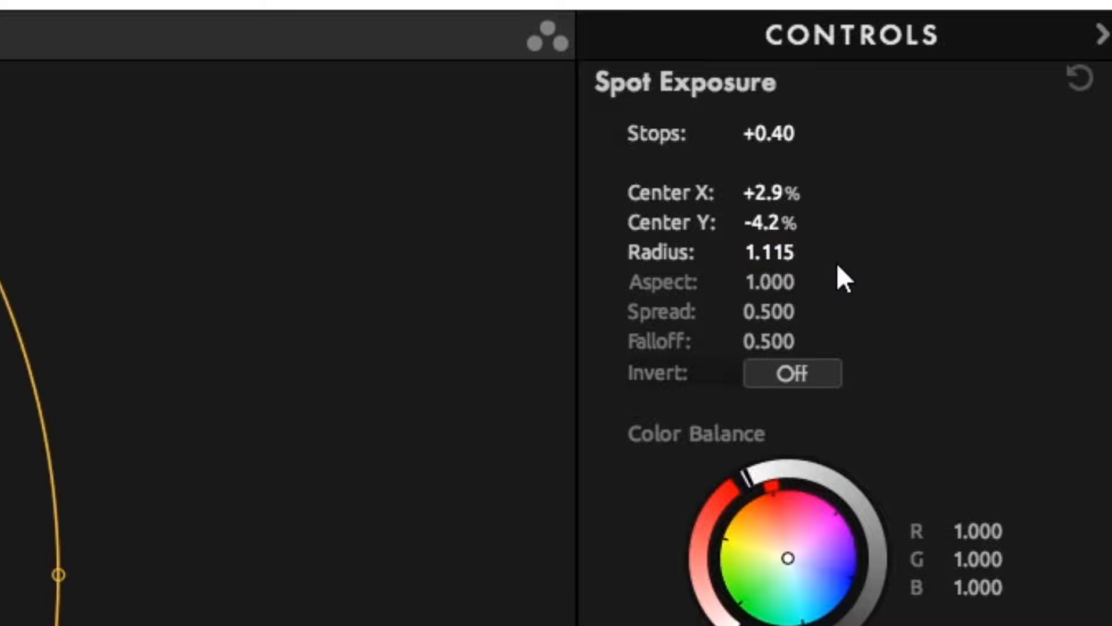
{"action": "left_click", "coordinate": [785, 282]}
{"action": "type", "text": "0."}
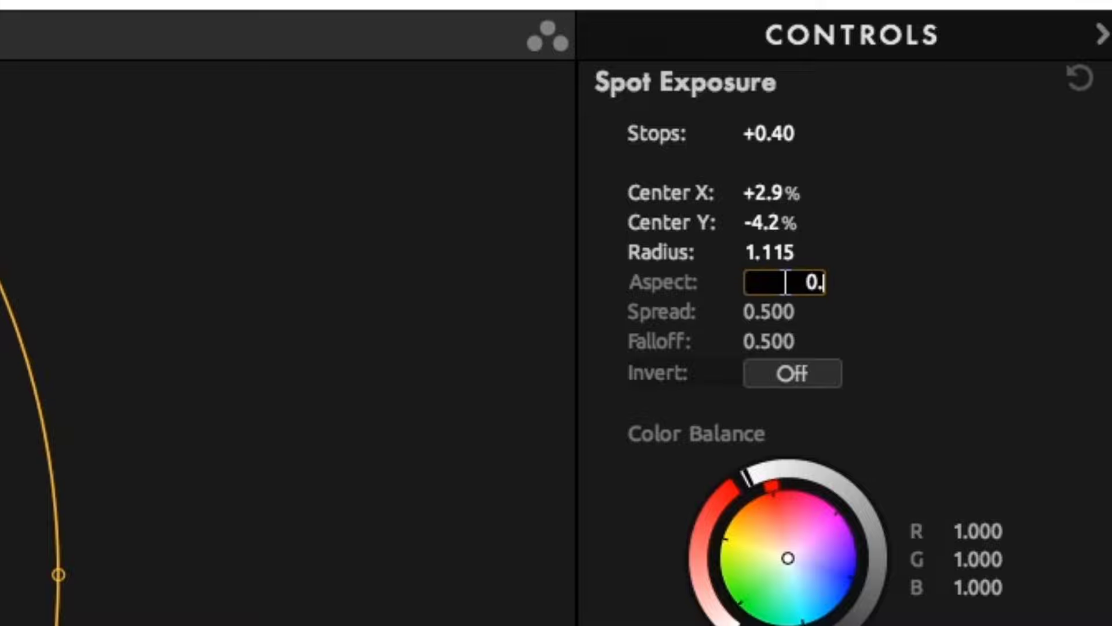
{"action": "type", "text": "966"}
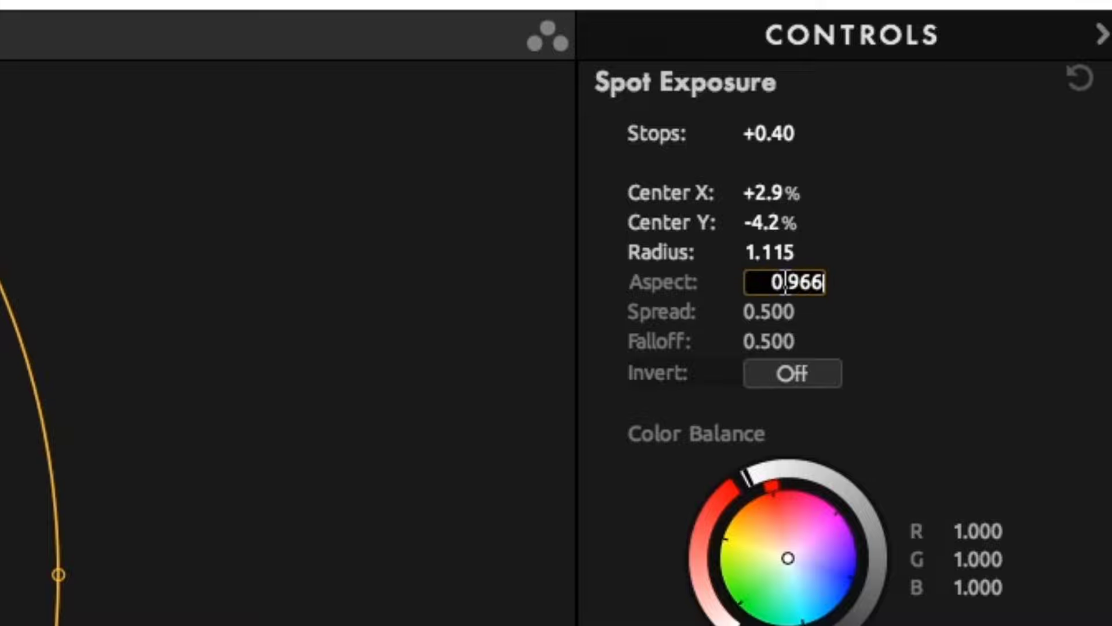
{"action": "key", "text": "Return"}
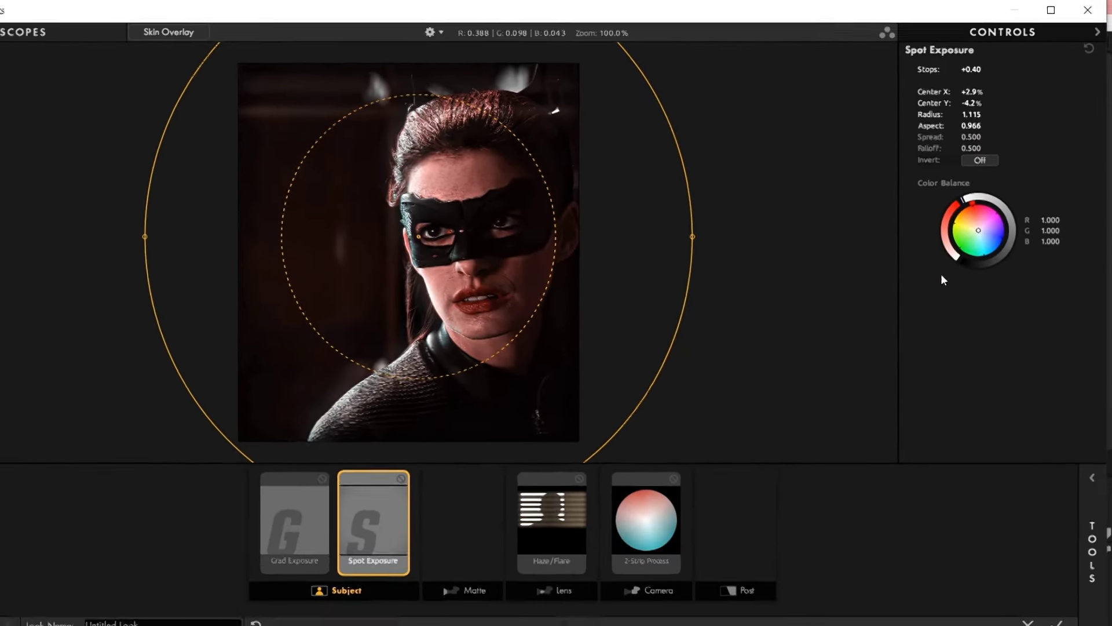
{"action": "left_click", "coordinate": [553, 519]}
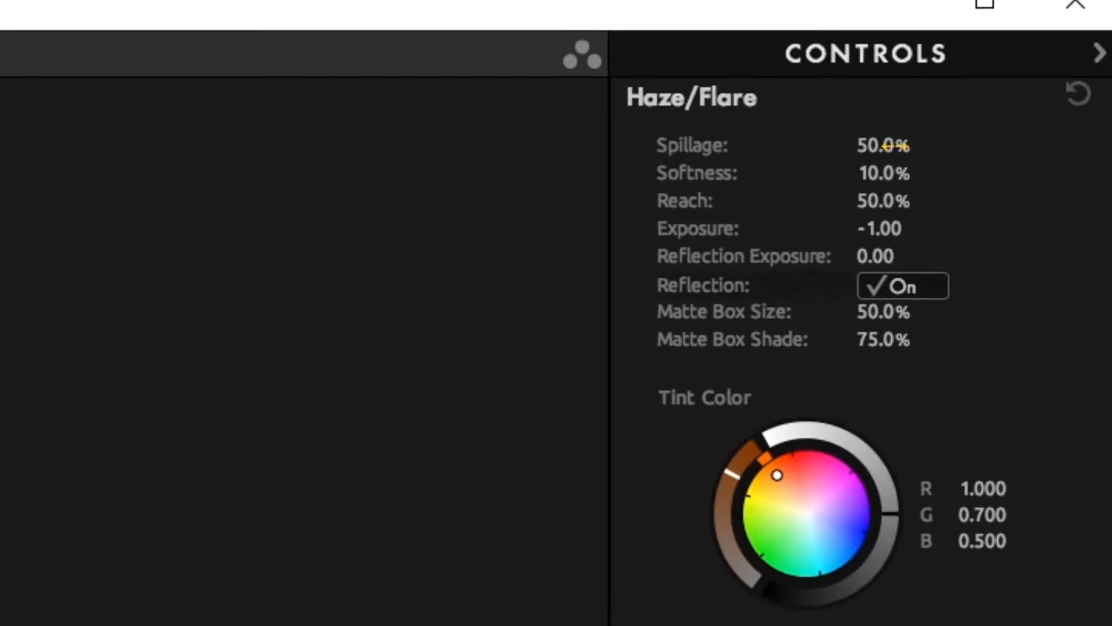
- Set Haze/Flare Spillage to 16% and Softness to 6%
{"action": "left_click", "coordinate": [1008, 71]}
{"action": "type", "text": "1"}
{"action": "type", "text": "6"}
{"action": "key", "text": "Return"}
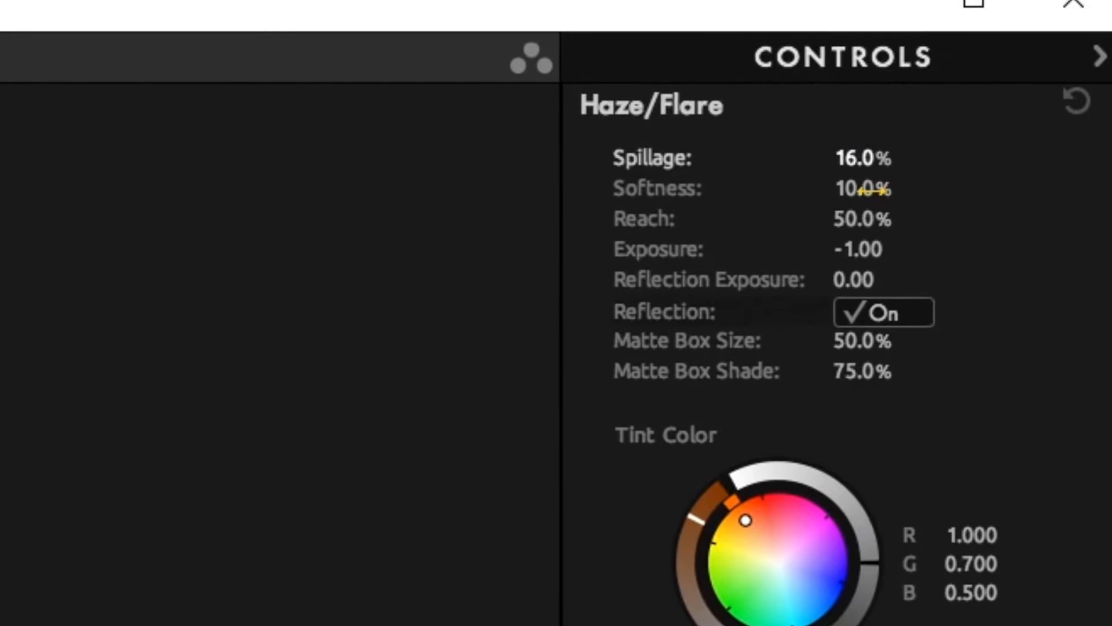
{"action": "left_click", "coordinate": [875, 190]}
{"action": "type", "text": "6"}
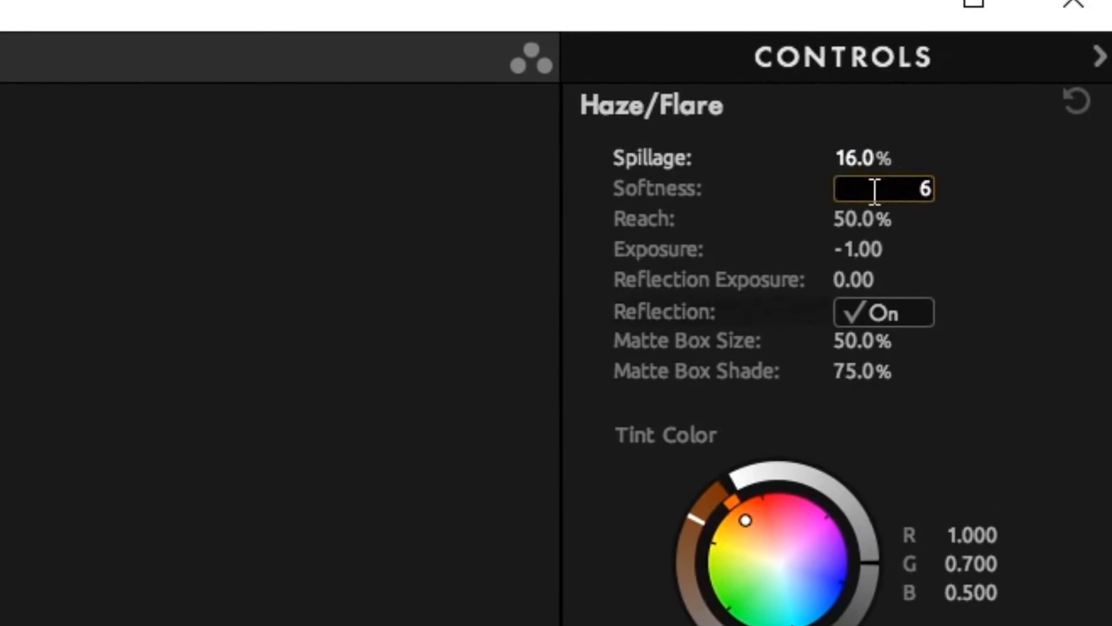
{"action": "key", "text": "Return"}
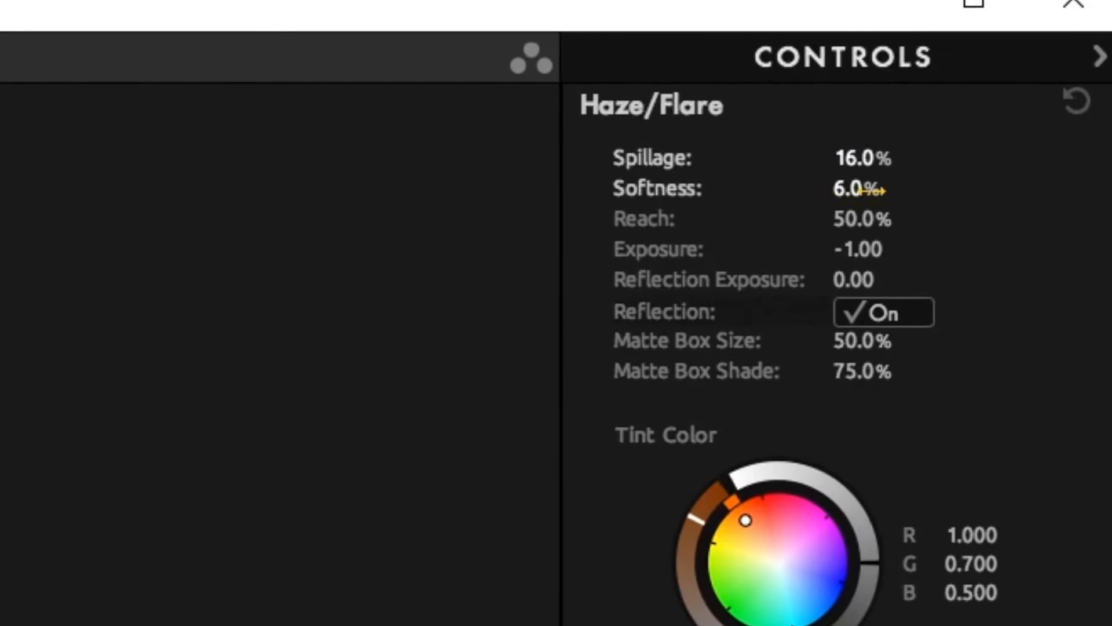
- Set haze Exposure to +0.90, turn off Reflection, zero the matte box, and tint pale lavender
{"action": "left_click", "coordinate": [872, 249]}
{"action": "type", "text": "0.9"}
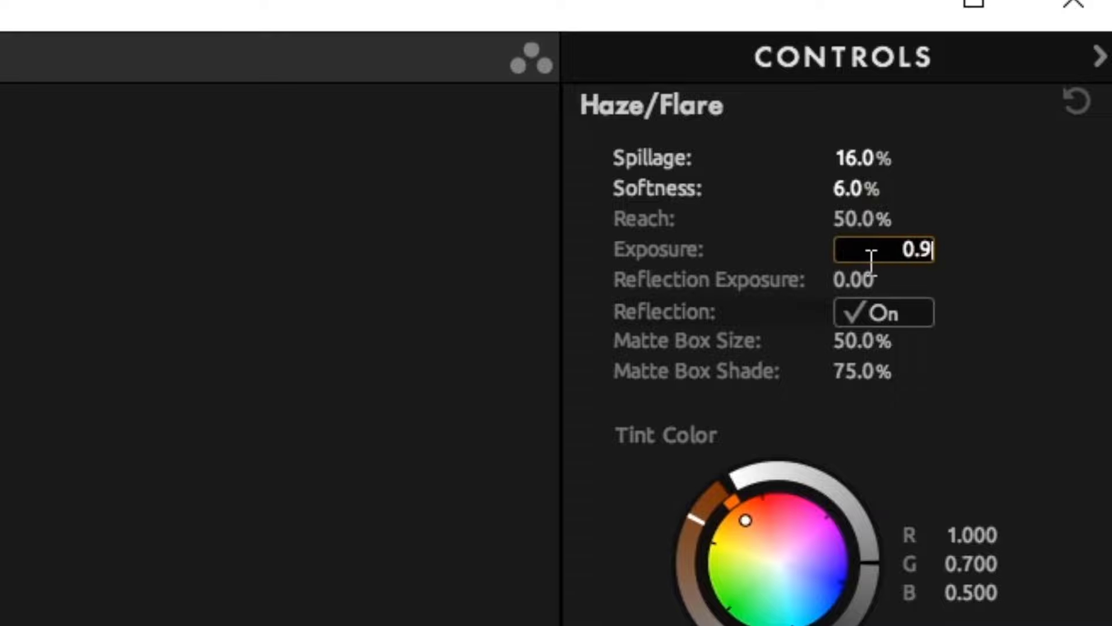
{"action": "key", "text": "Return"}
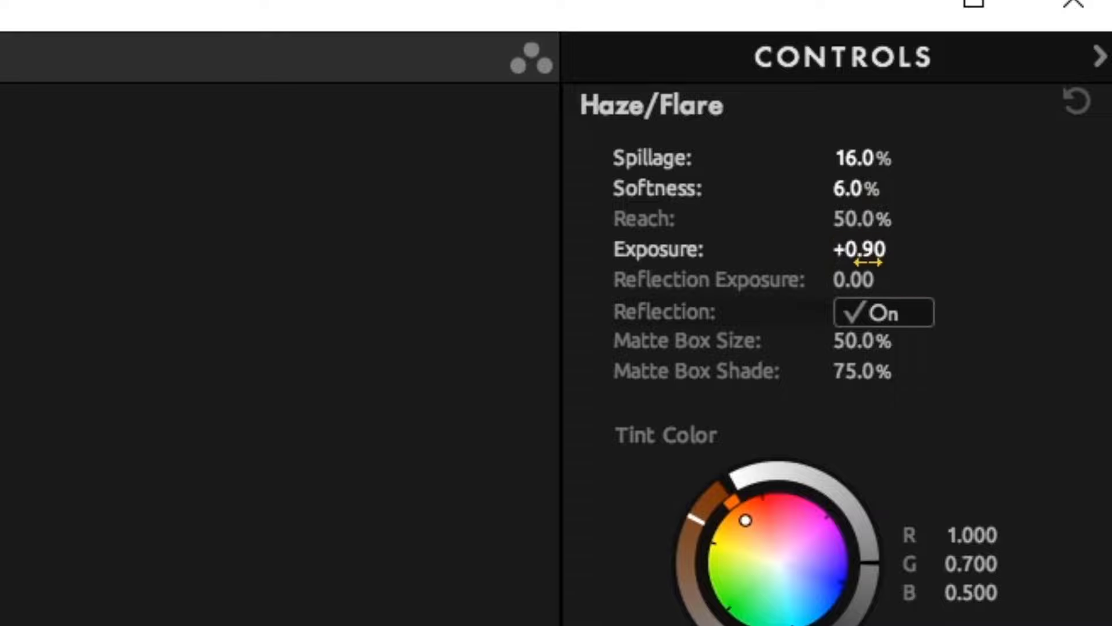
{"action": "left_click", "coordinate": [867, 322]}
{"action": "left_click_drag", "start_coordinate": [901, 340], "coordinate": [1092, 367]}
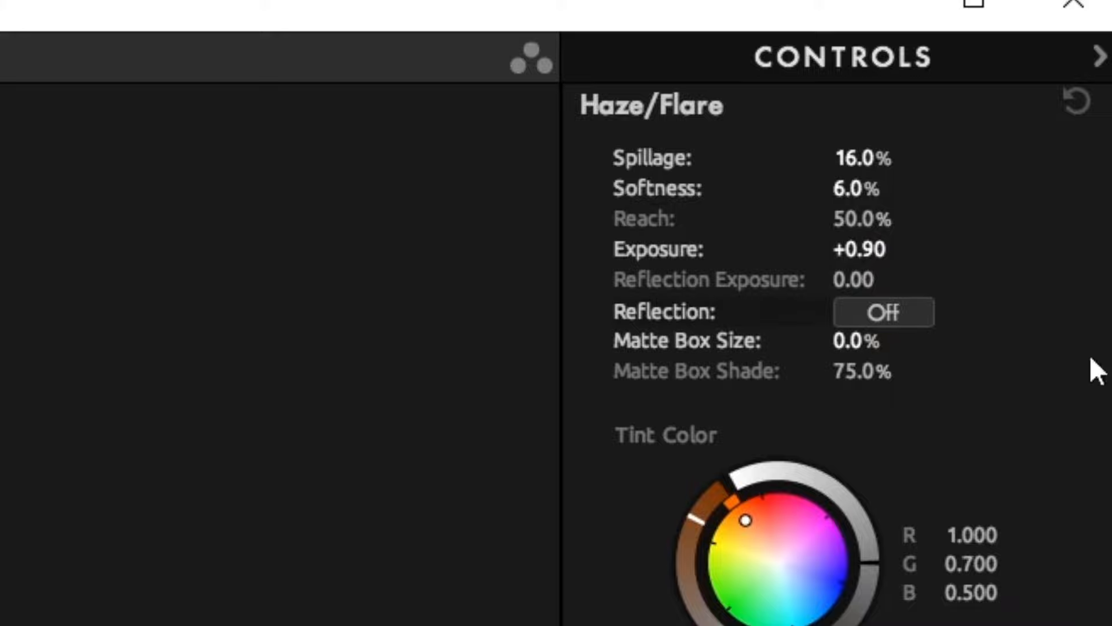
{"action": "left_click_drag", "start_coordinate": [869, 371], "coordinate": [927, 383]}
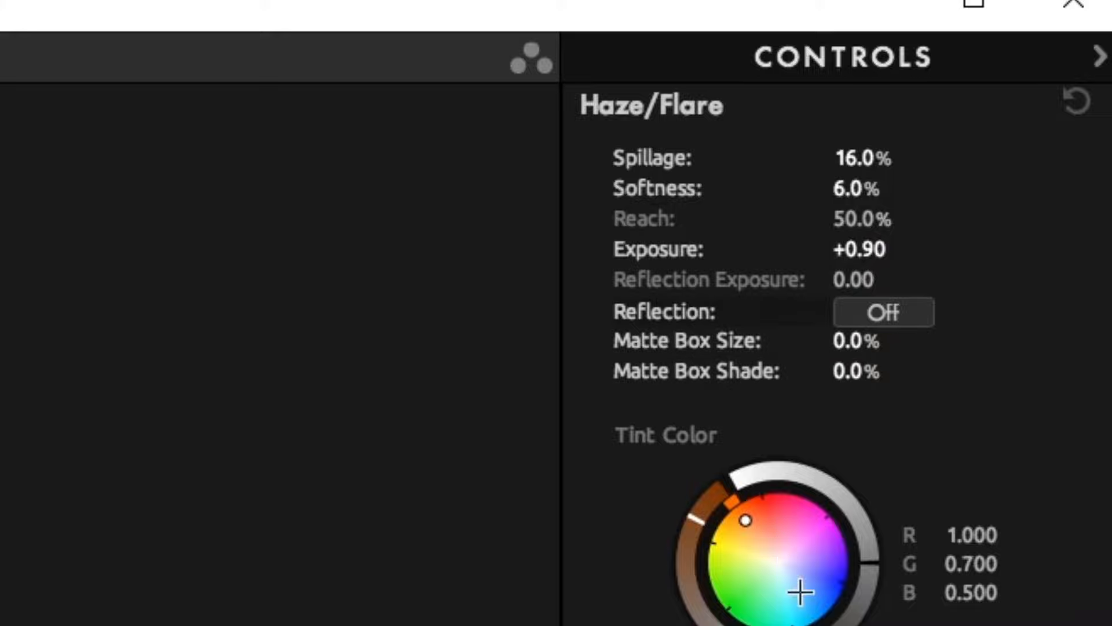
{"action": "left_click_drag", "start_coordinate": [802, 557], "coordinate": [805, 552]}
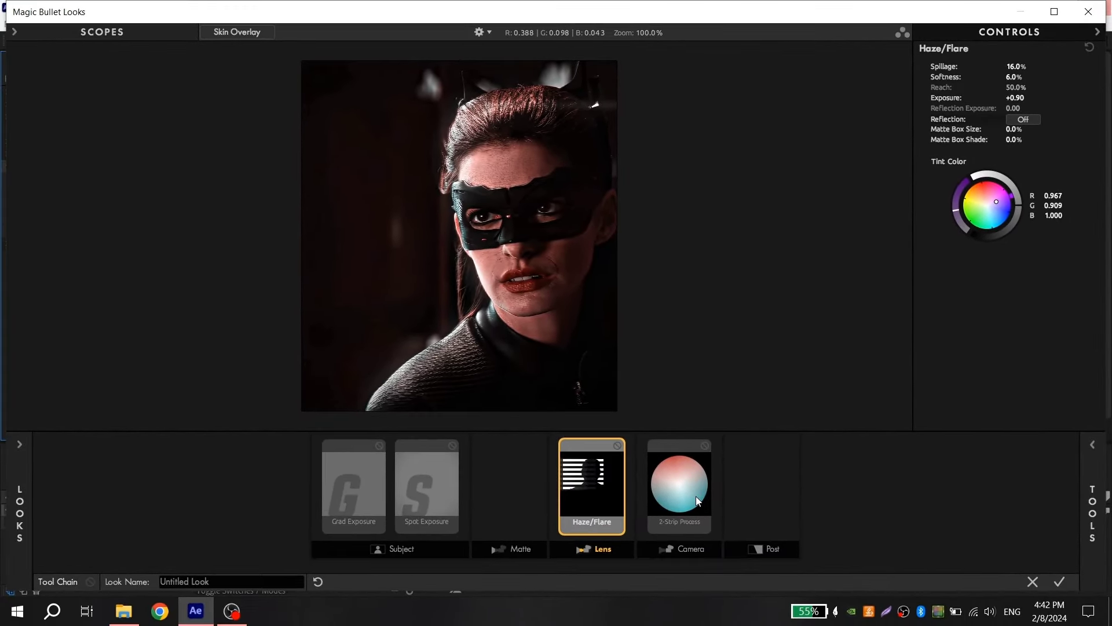
- Raise 2-Strip Process Green Sensitivity to 100% and apply the look
{"action": "left_click", "coordinate": [696, 496]}
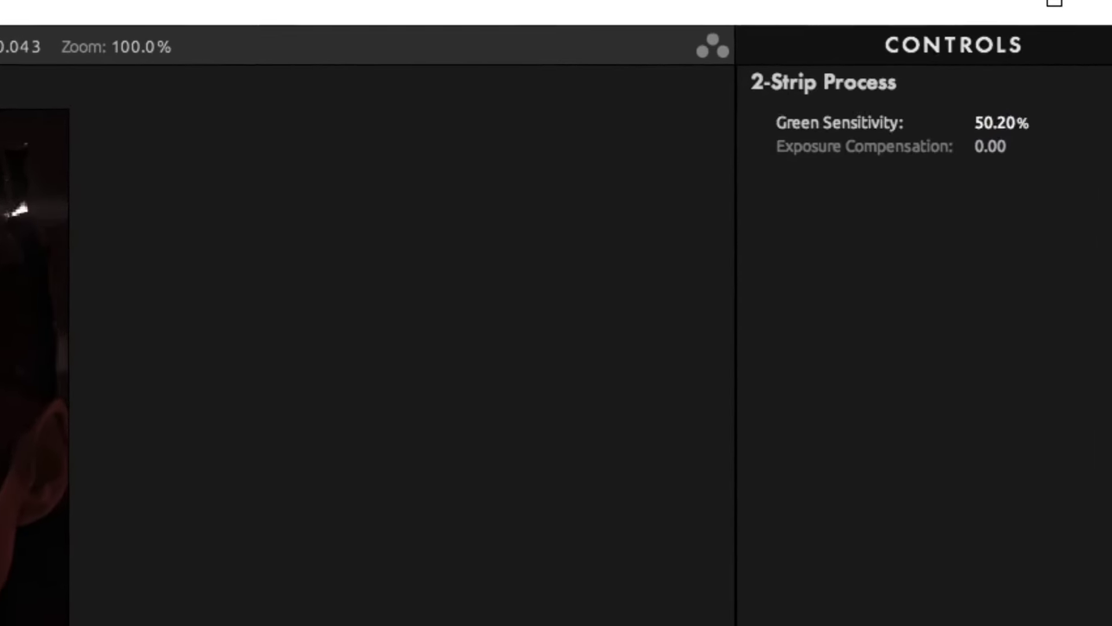
{"action": "left_click_drag", "start_coordinate": [1002, 122], "coordinate": [1100, 122]}
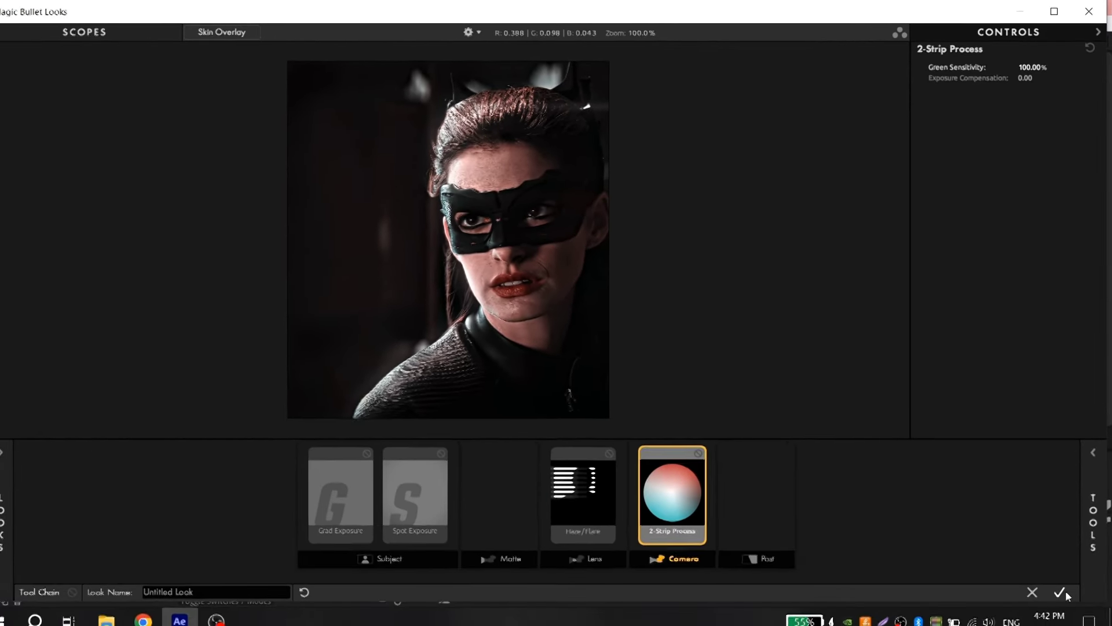
{"action": "left_click", "coordinate": [1063, 581]}
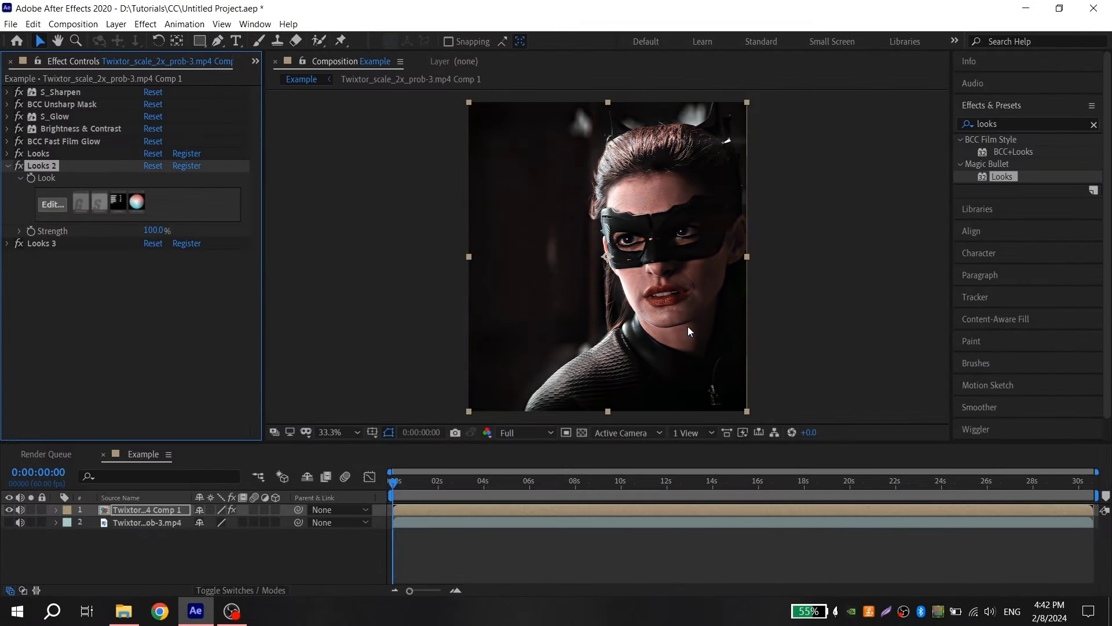
- Open the Looks 3 editor and add a Diffusion tool to its chain
{"action": "left_click", "coordinate": [7, 166]}
{"action": "left_click", "coordinate": [7, 177]}
{"action": "left_click", "coordinate": [52, 217]}
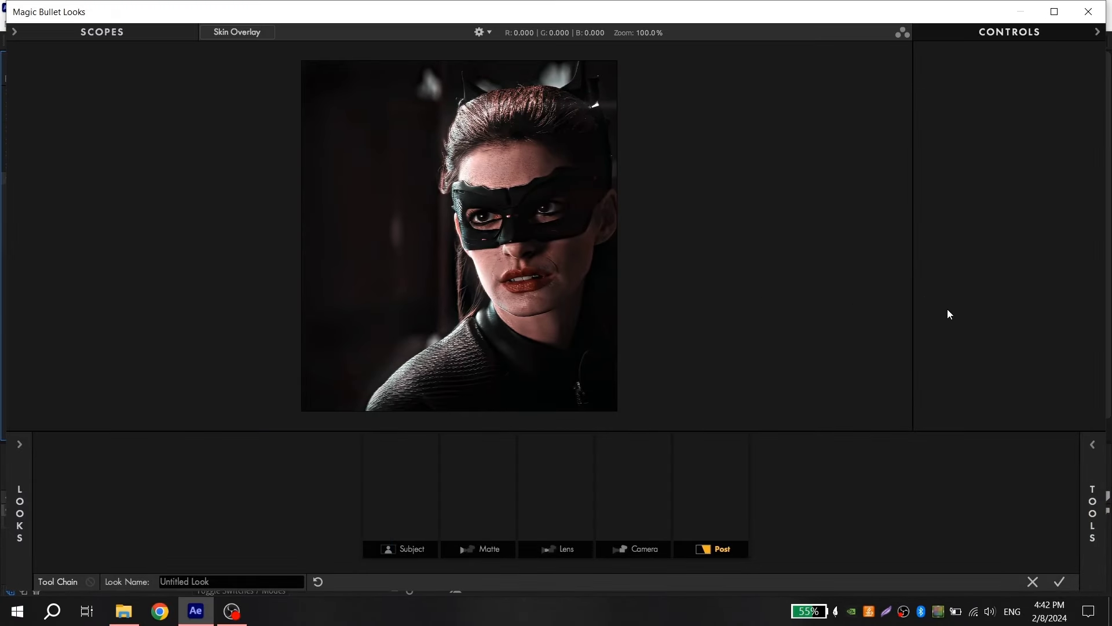
{"action": "mouse_move", "coordinate": [1101, 471]}
{"action": "left_click", "coordinate": [793, 421]}
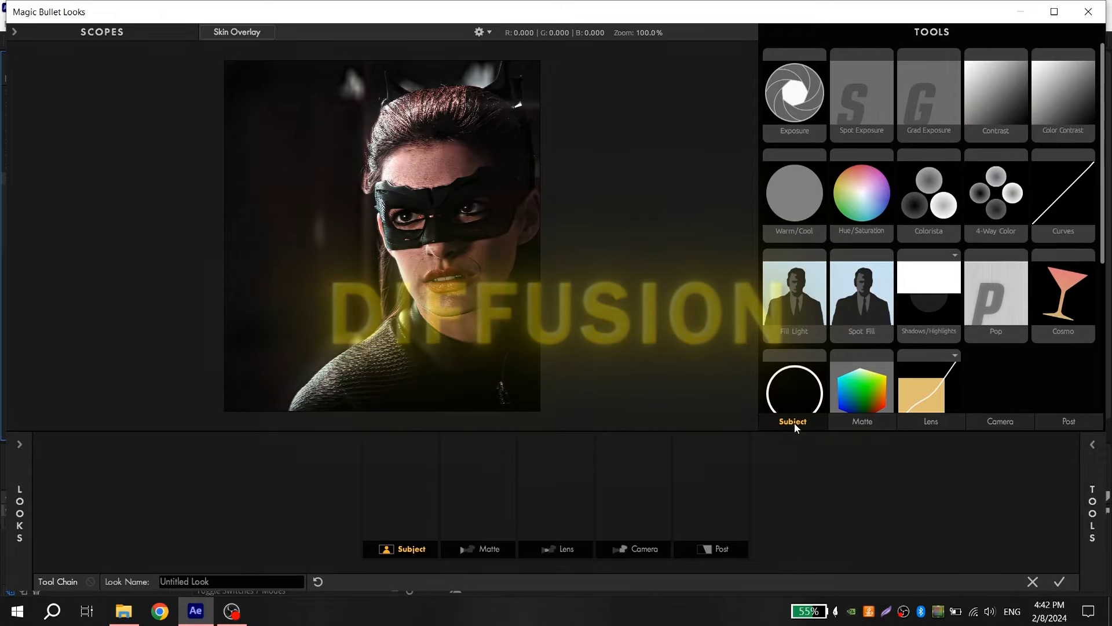
{"action": "left_click", "coordinate": [862, 421]}
{"action": "left_click_drag", "start_coordinate": [985, 93], "coordinate": [505, 470]}
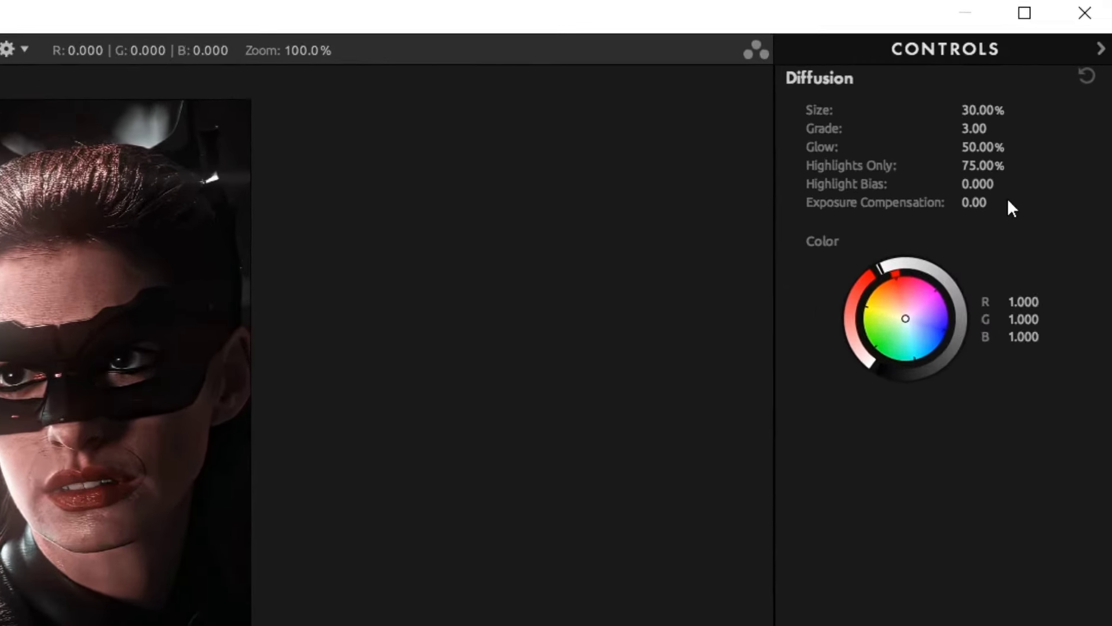
- Set Diffusion Size to 200% and Grade to 0.83
{"action": "left_click", "coordinate": [1037, 66]}
{"action": "type", "text": "200"}
{"action": "key", "text": "Return"}
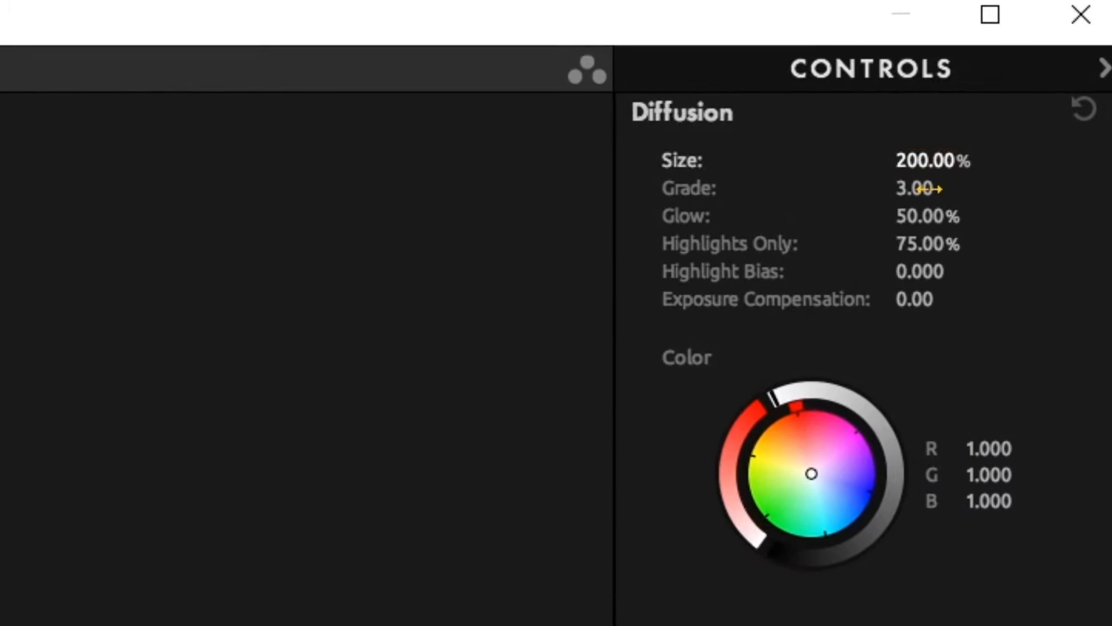
{"action": "left_click", "coordinate": [930, 189]}
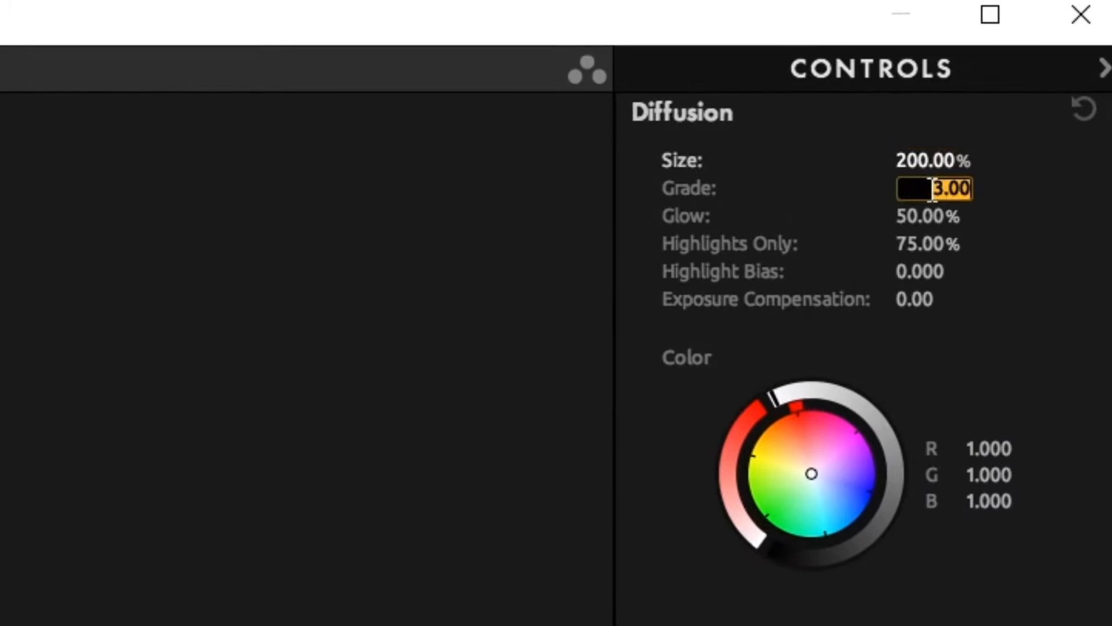
{"action": "type", "text": "0.83"}
{"action": "key", "text": "Return"}
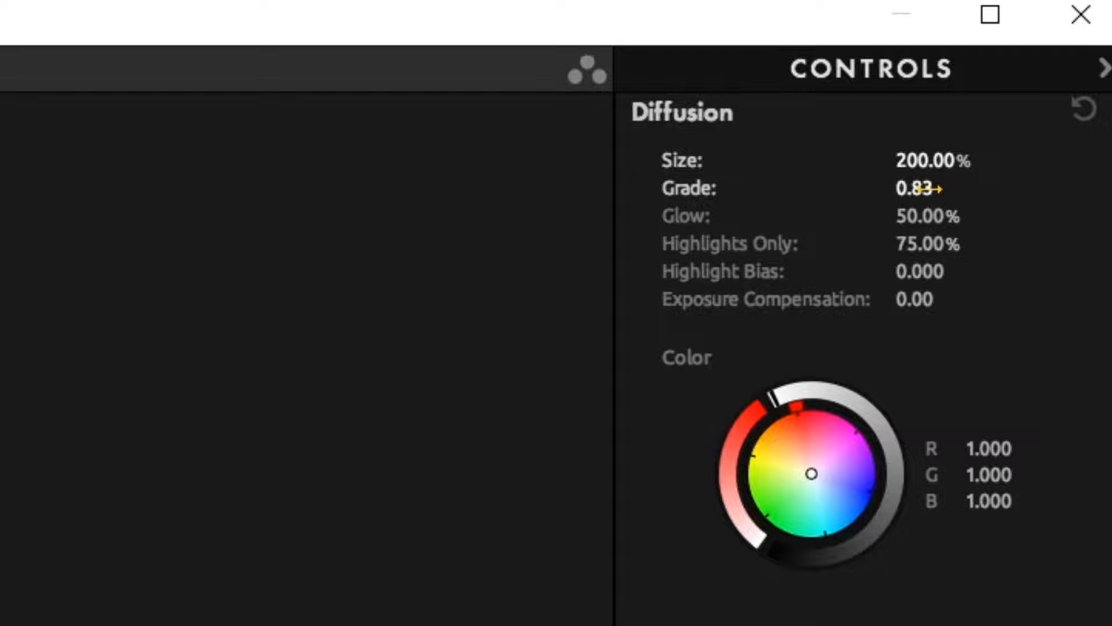
- Set Highlights Only to 95% and Highlight Bias to +1, with a faint pink glow tint
{"action": "left_click", "coordinate": [939, 247]}
{"action": "type", "text": "95"}
{"action": "key", "text": "Return"}
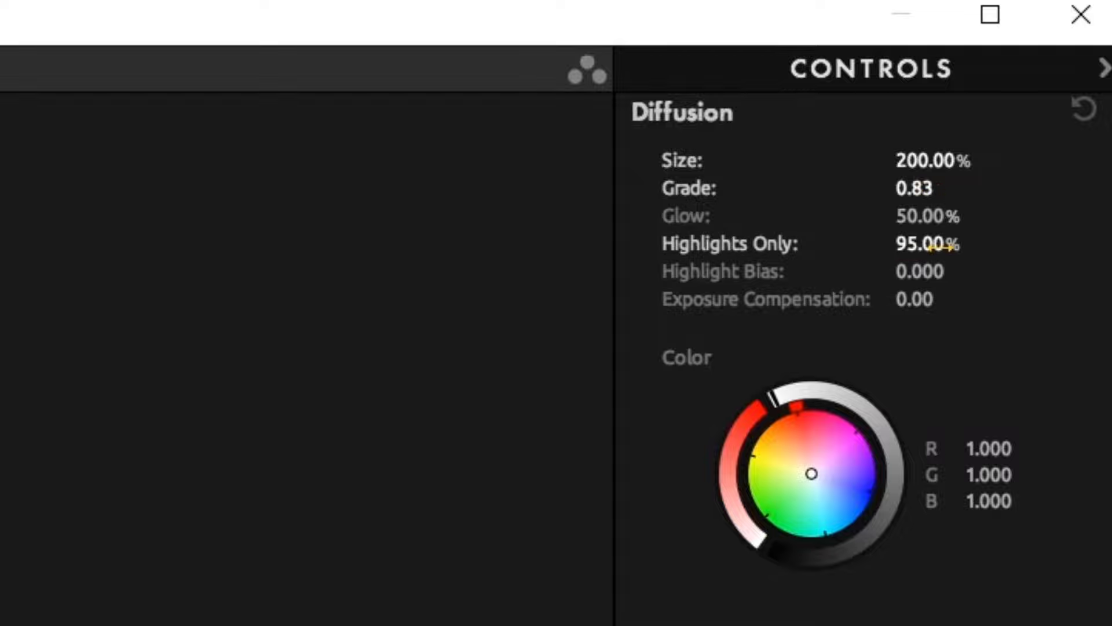
{"action": "left_click", "coordinate": [939, 262]}
{"action": "type", "text": "1"}
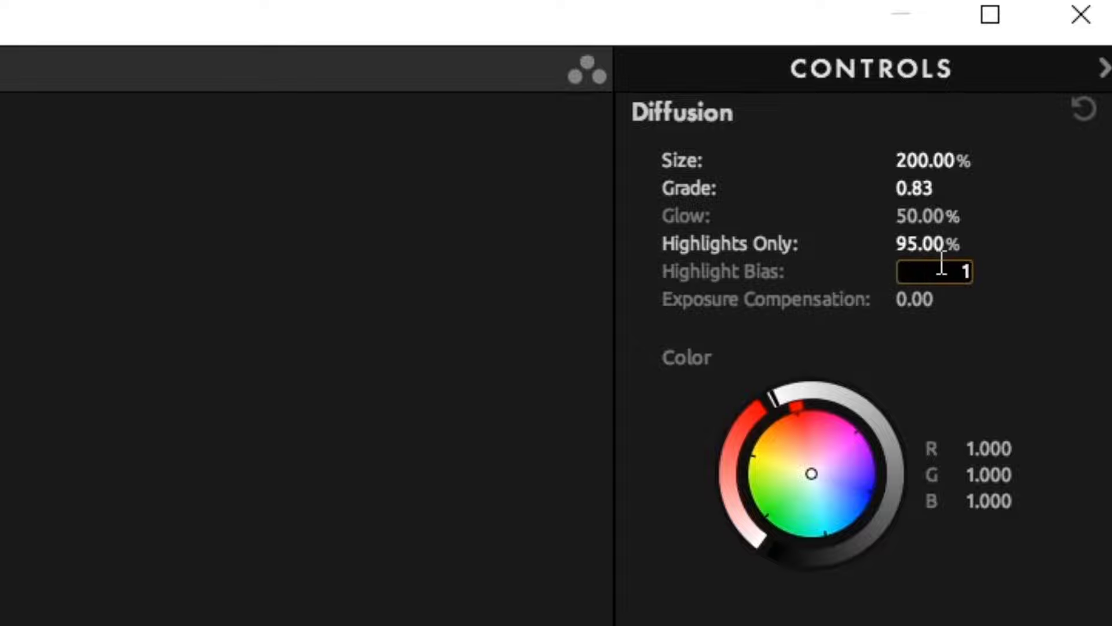
{"action": "key", "text": "Return"}
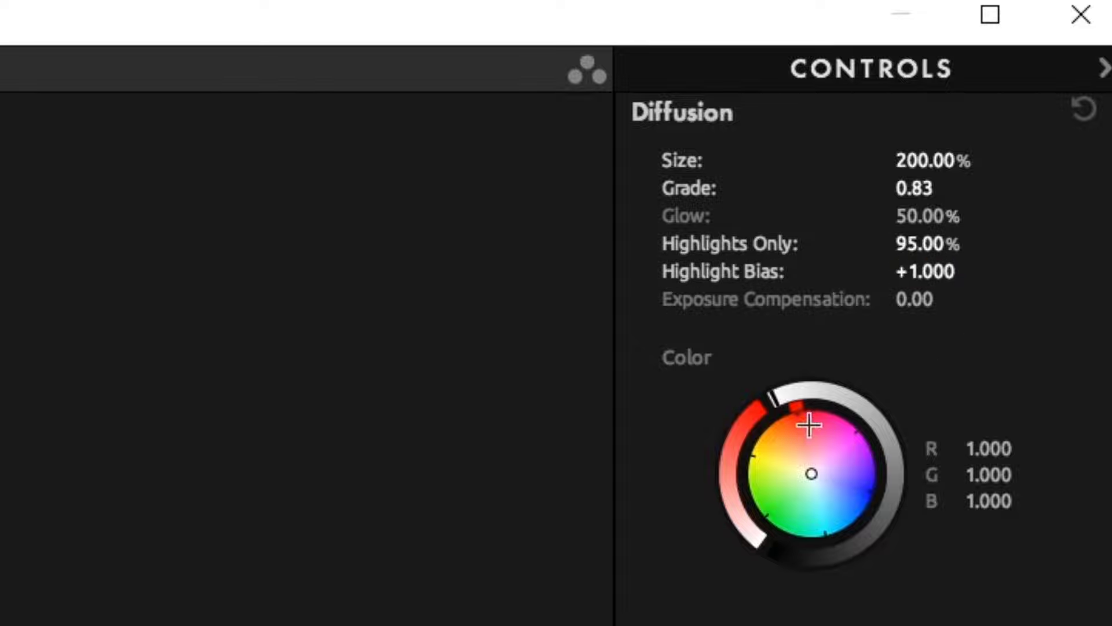
{"action": "left_click_drag", "start_coordinate": [809, 425], "coordinate": [810, 445]}
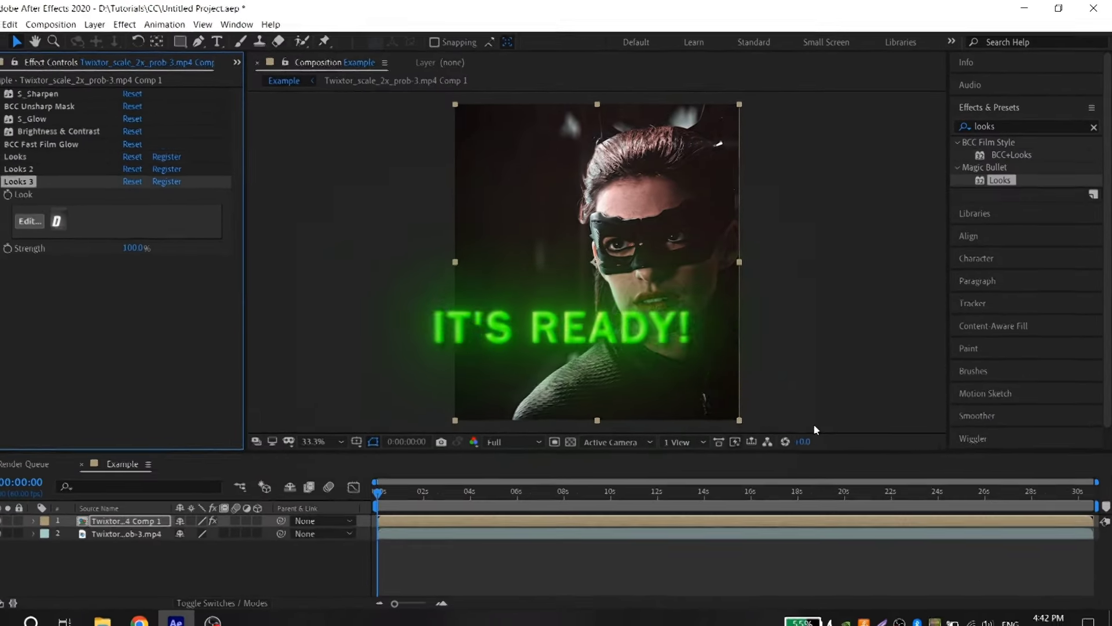
- Scrub the graded clip from about five seconds through the Batman shot to the tunnel shot
{"action": "left_click", "coordinate": [442, 539]}
{"action": "left_click_drag", "start_coordinate": [561, 485], "coordinate": [665, 485]}
{"action": "left_click_drag", "start_coordinate": [739, 485], "coordinate": [907, 490]}
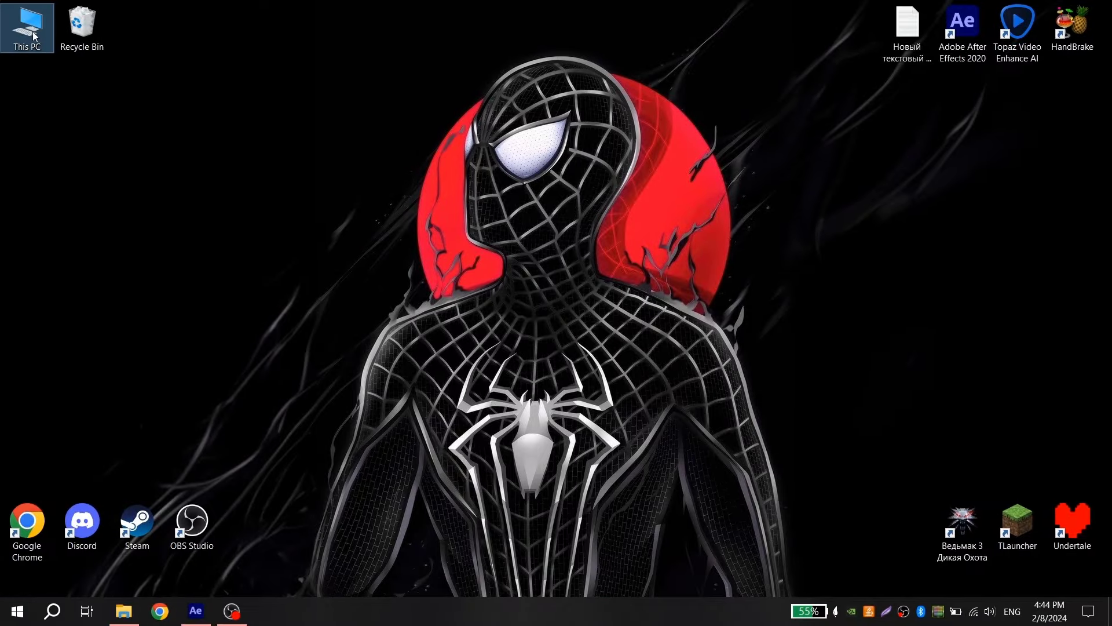
- Navigate from This PC to Documents > Adobe > After Effects 2020 > User Presets
{"action": "double_click", "coordinate": [33, 31]}
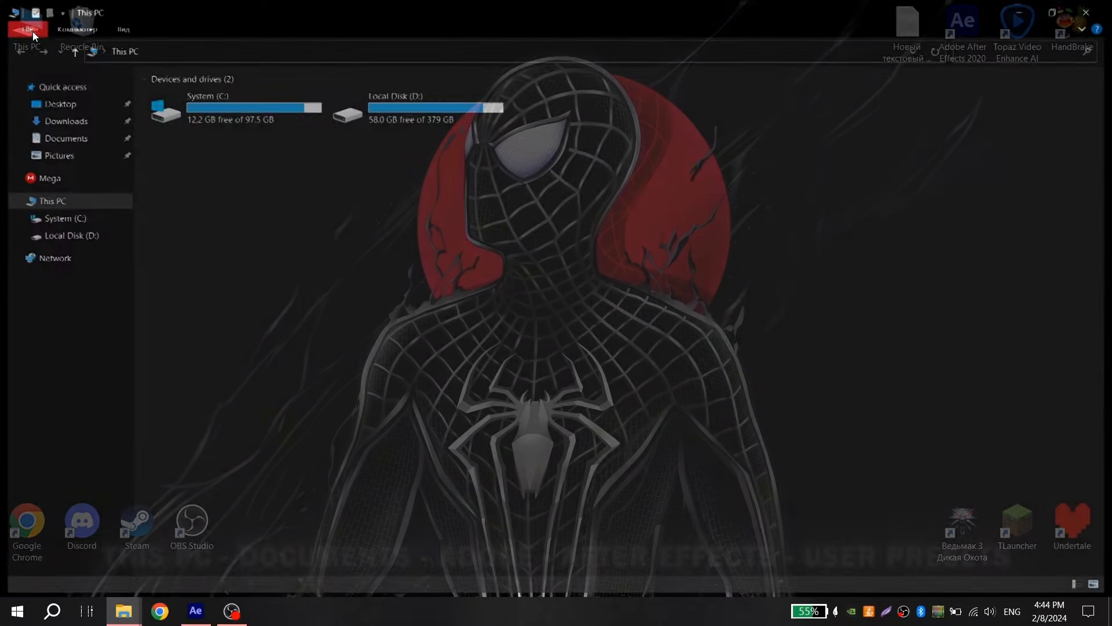
{"action": "left_click", "coordinate": [77, 138]}
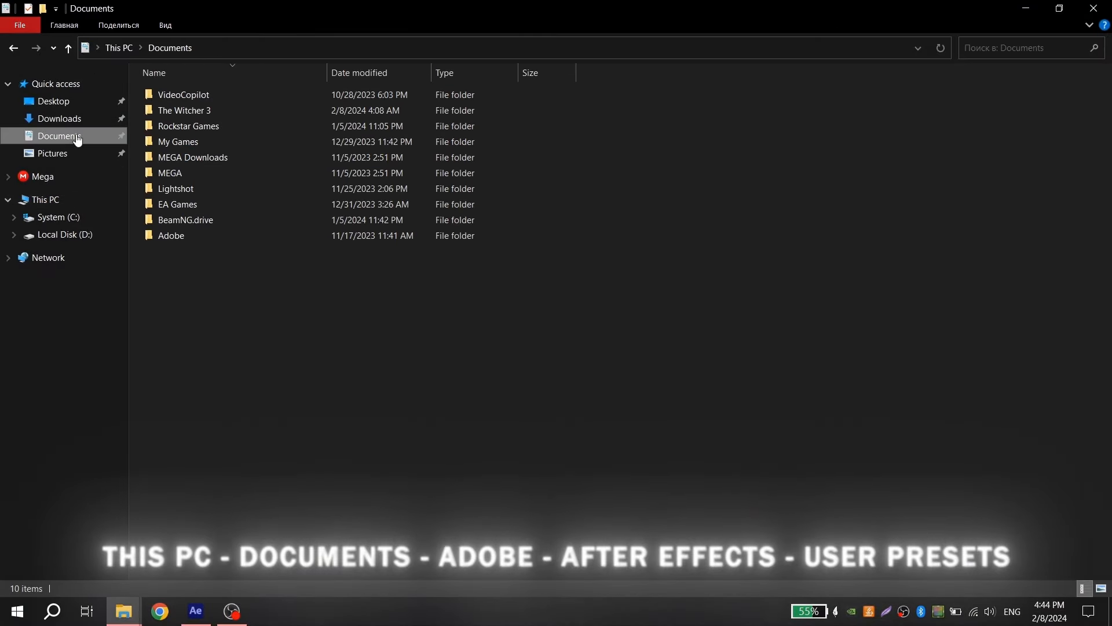
{"action": "double_click", "coordinate": [189, 232]}
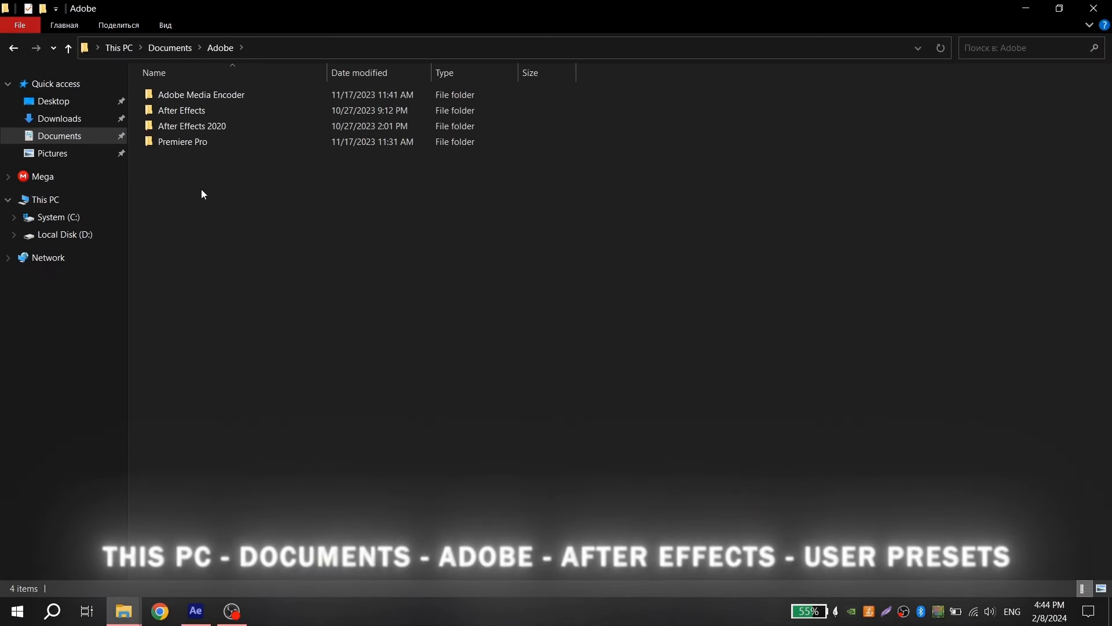
{"action": "double_click", "coordinate": [217, 127]}
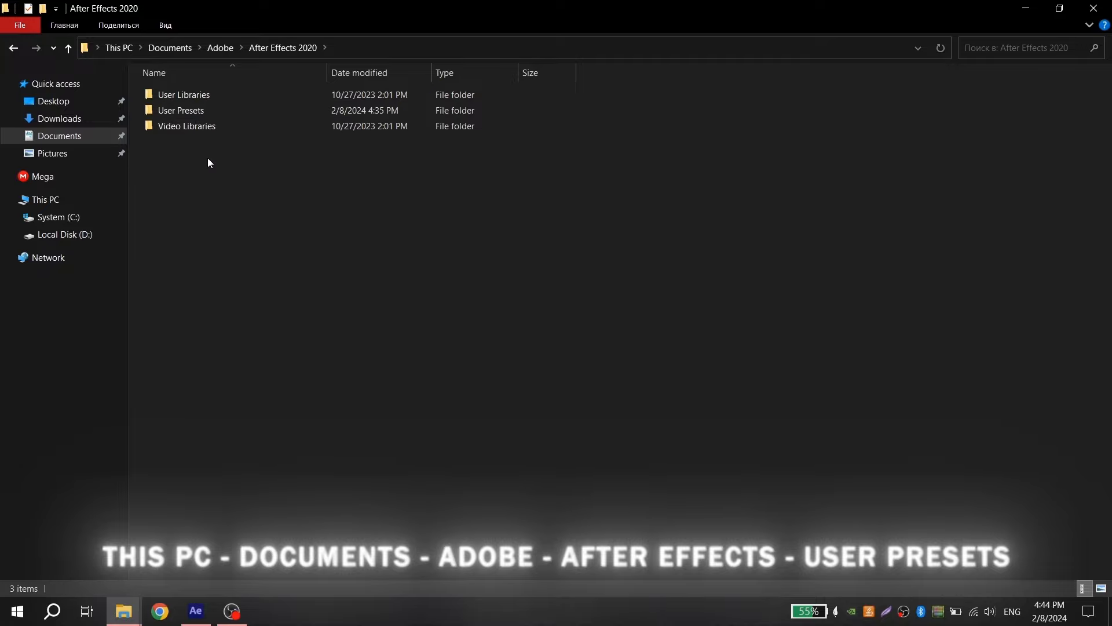
{"action": "double_click", "coordinate": [201, 112]}
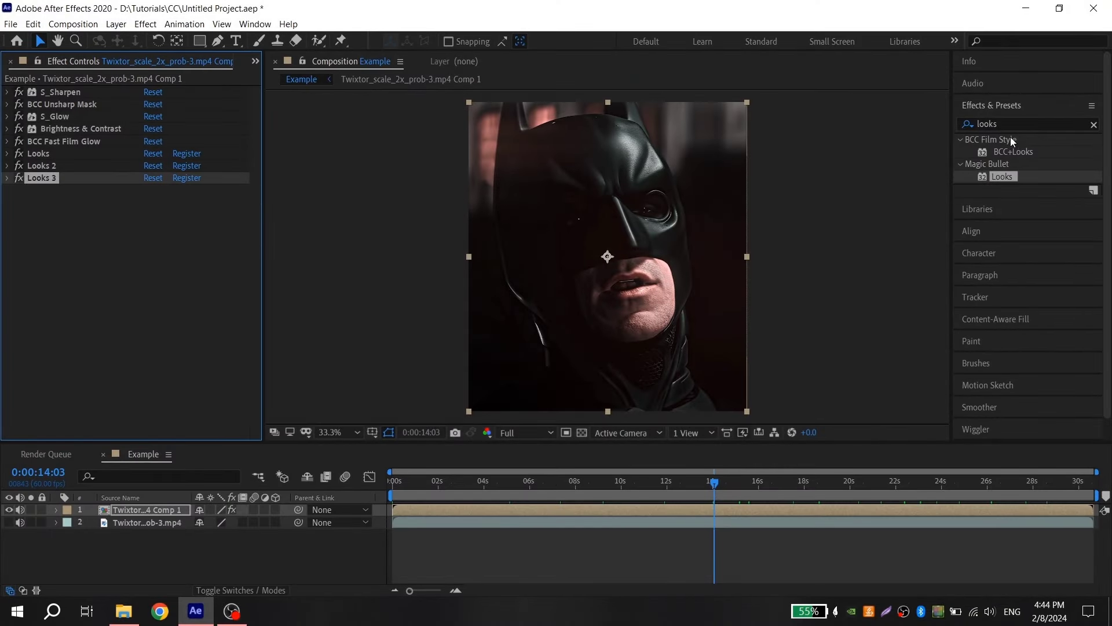
- Delete 'looks' from the Effects & Presets search field
{"action": "left_click", "coordinate": [1007, 124]}
{"action": "key", "text": "BackSpace"}
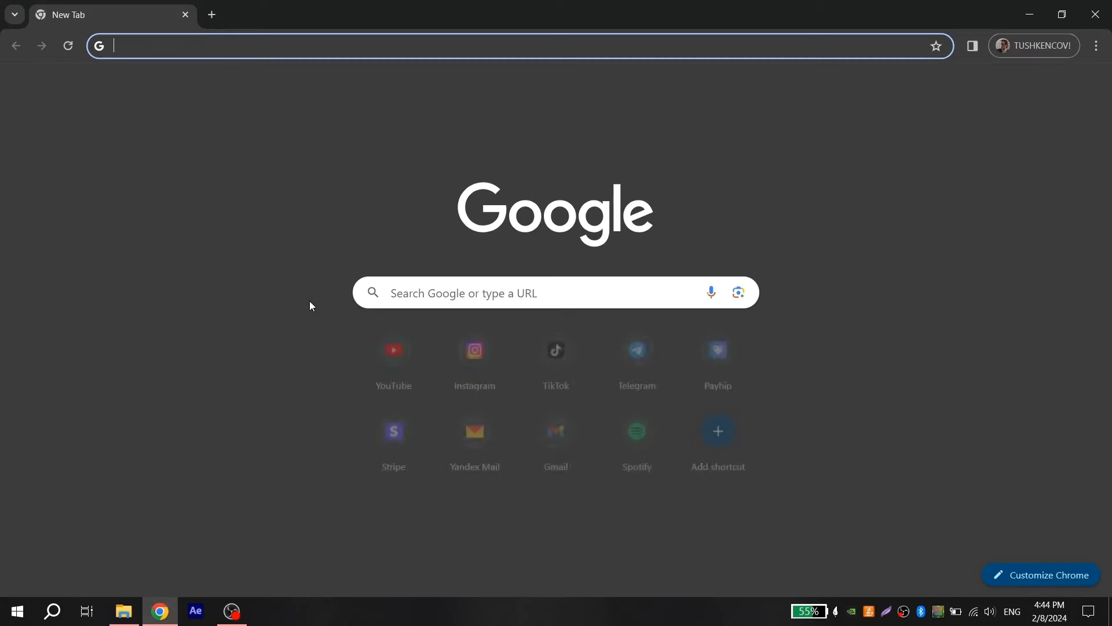
- Load the creator's Payhip store and scroll down to products like New Edit Pack, Crimson CC and Pink CC
{"action": "type", "text": "pa"}
{"action": "key", "text": "Return"}
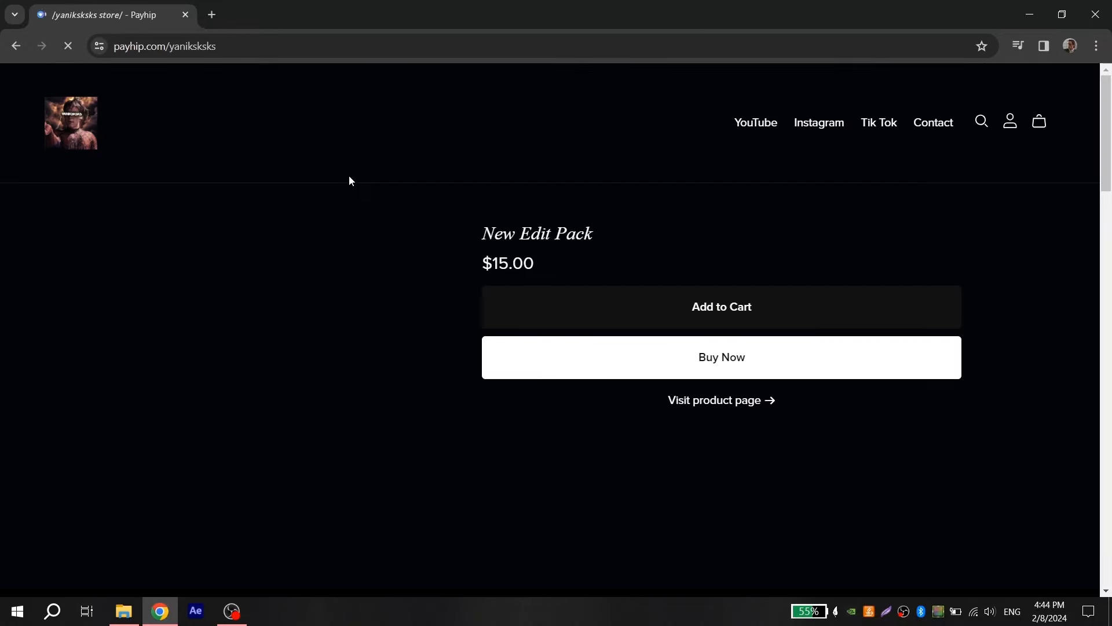
{"action": "scroll", "coordinate": [449, 223], "scroll_direction": "down", "scroll_amount": 10}
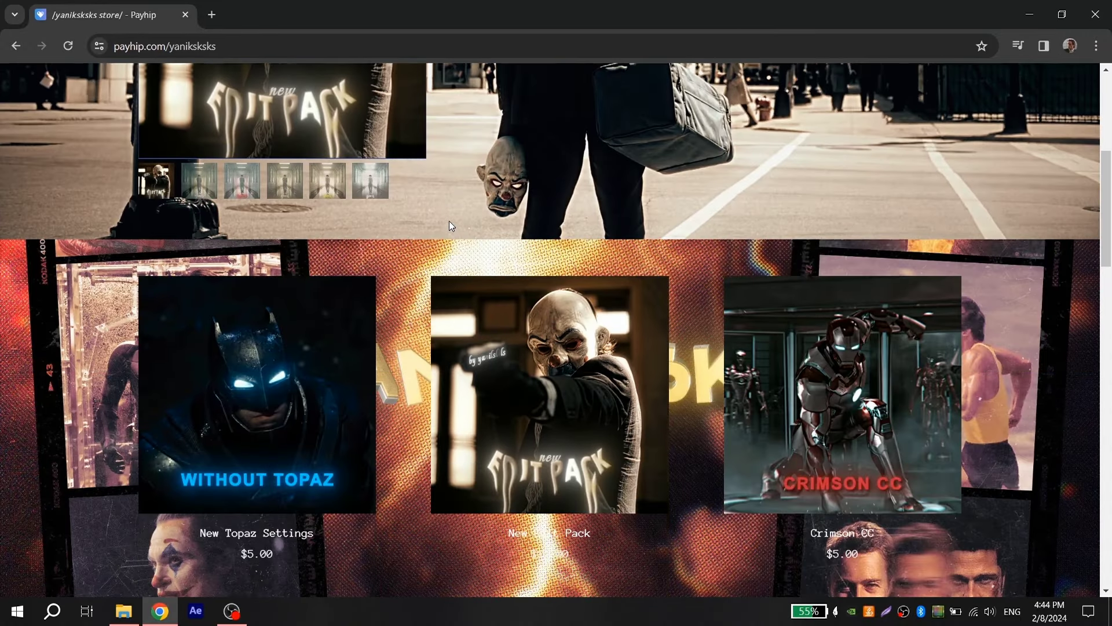
{"action": "scroll", "coordinate": [453, 224], "scroll_direction": "down", "scroll_amount": 10}
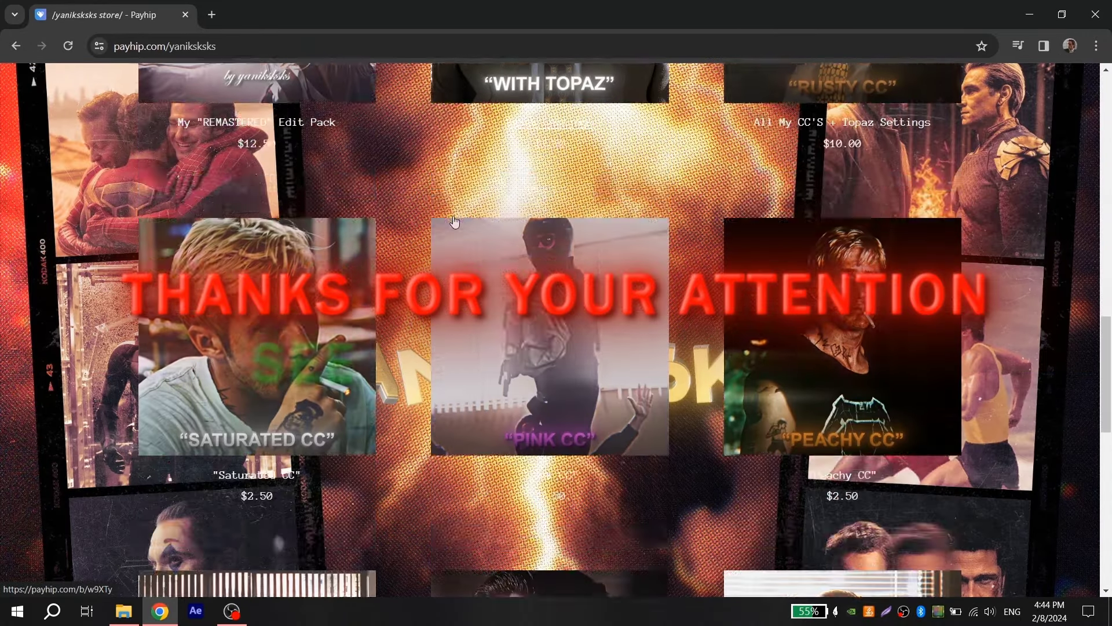